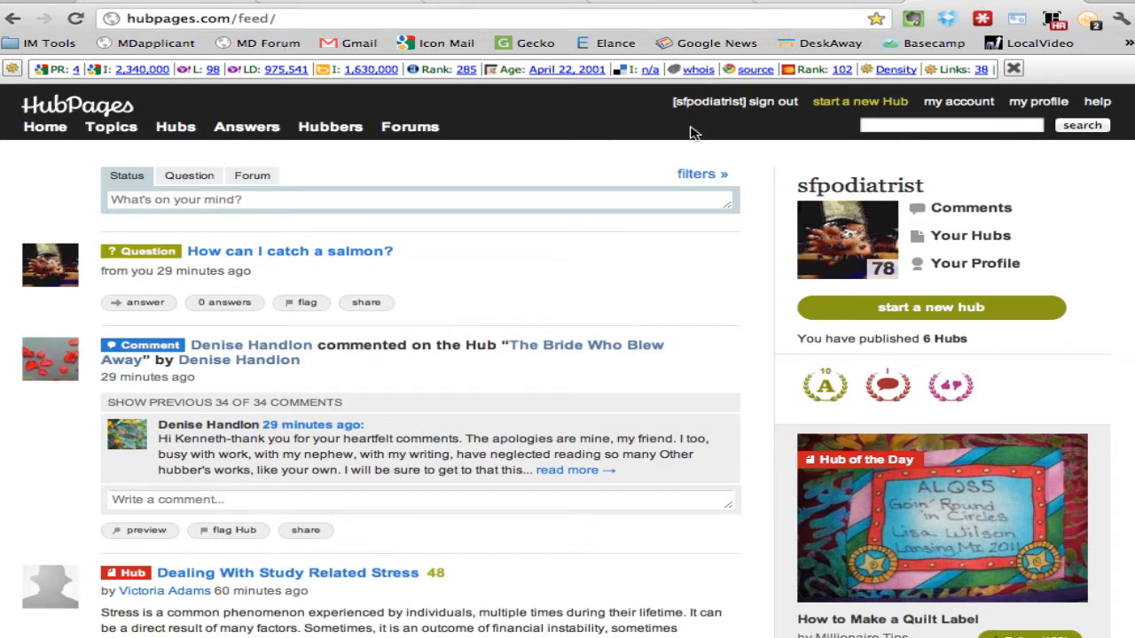
# Step: Open the "San Francisco Podiatrist" hub from the account's hub statistics and start editing it
pyautogui.click(960, 103)
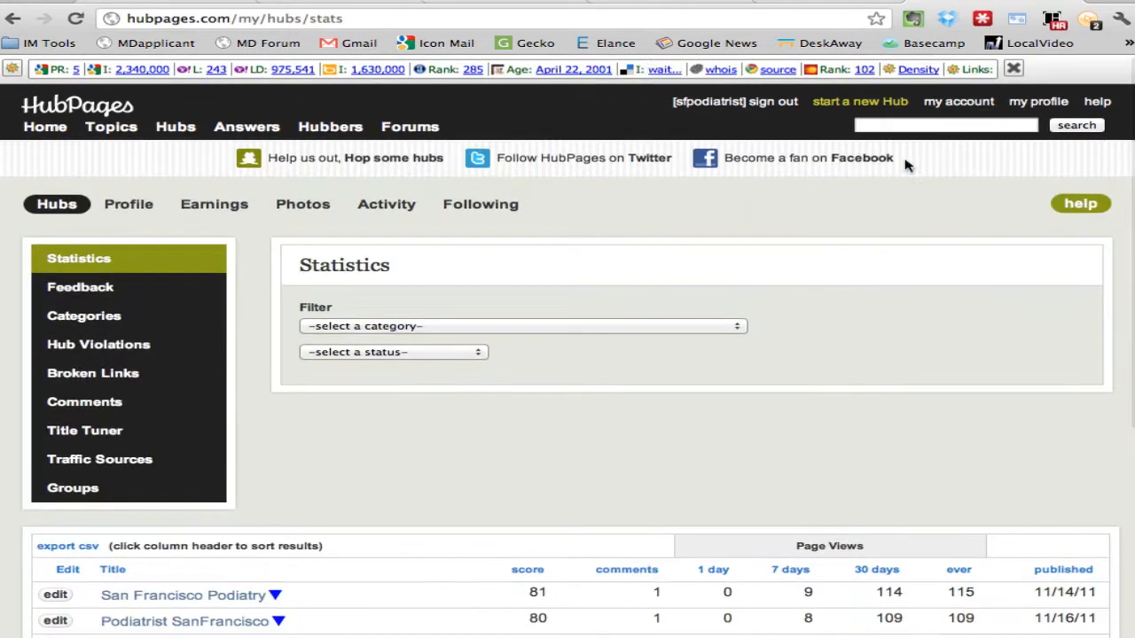
pyautogui.scroll(-3, 818, 283)
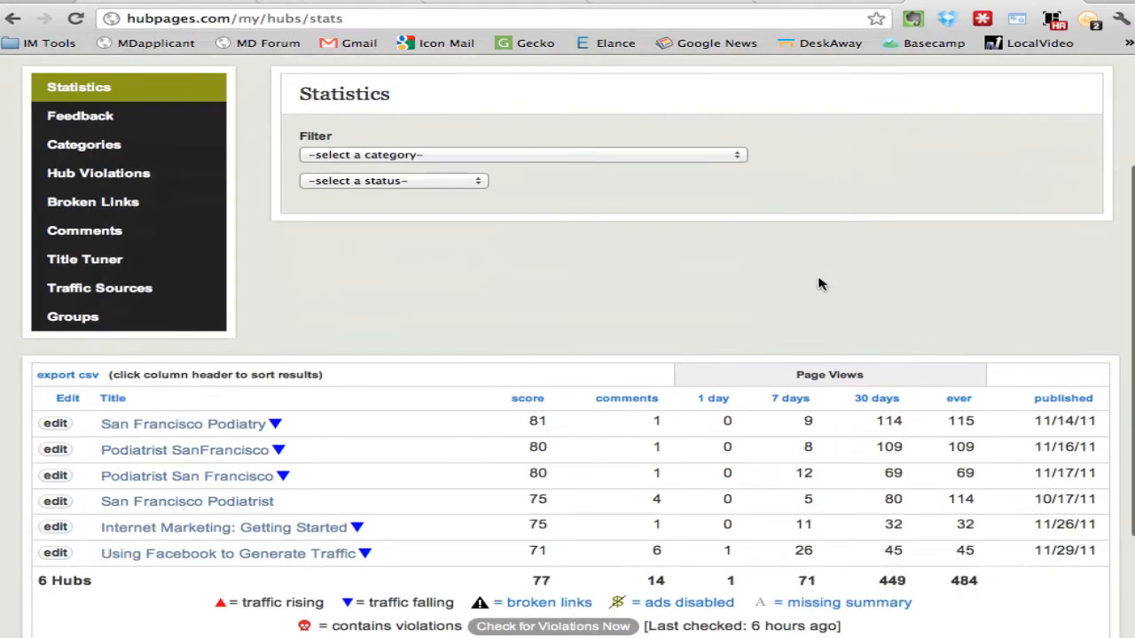
pyautogui.click(233, 504)
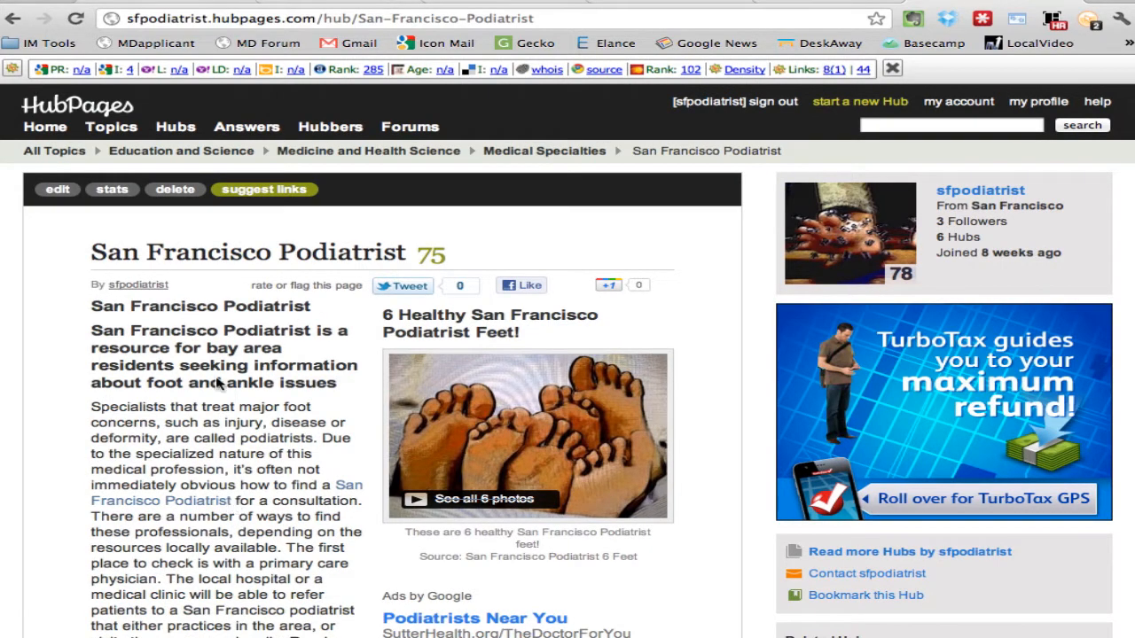
pyautogui.click(66, 196)
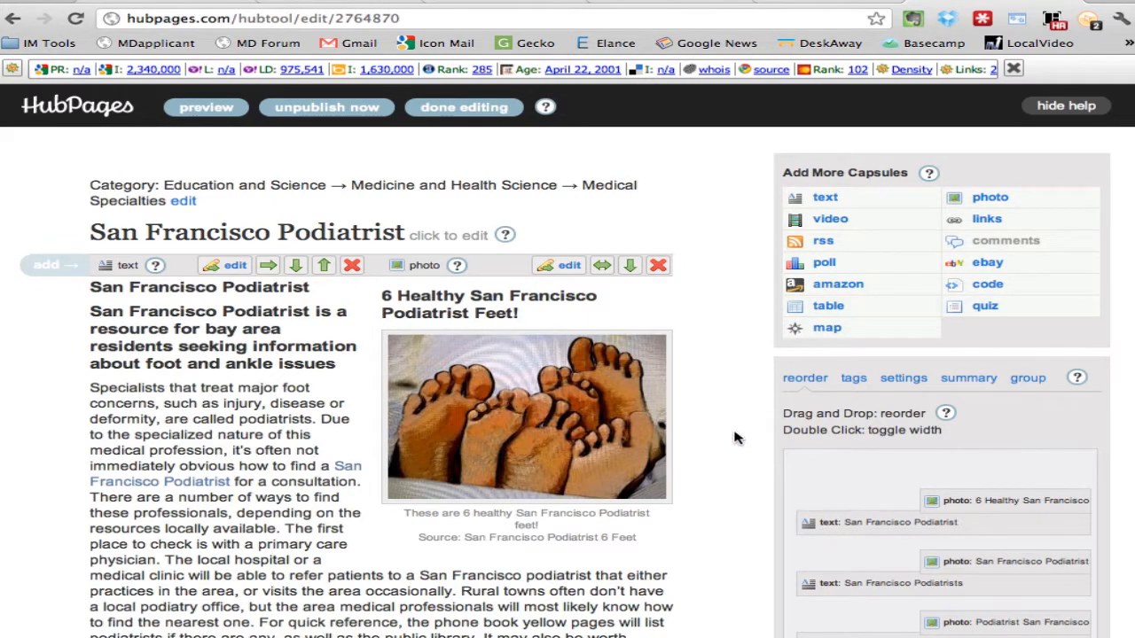
# Step: Add a new text capsule to the San Francisco Podiatrist hub
pyautogui.scroll(-3, 715, 452)
pyautogui.scroll(-2, 715, 452)
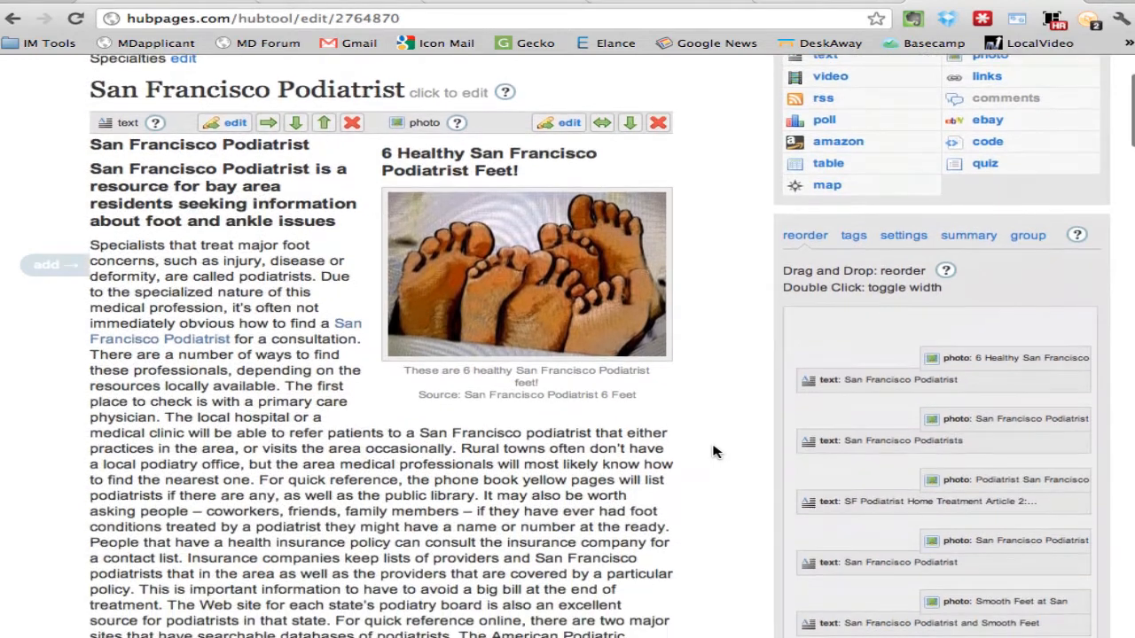
pyautogui.scroll(3, 715, 451)
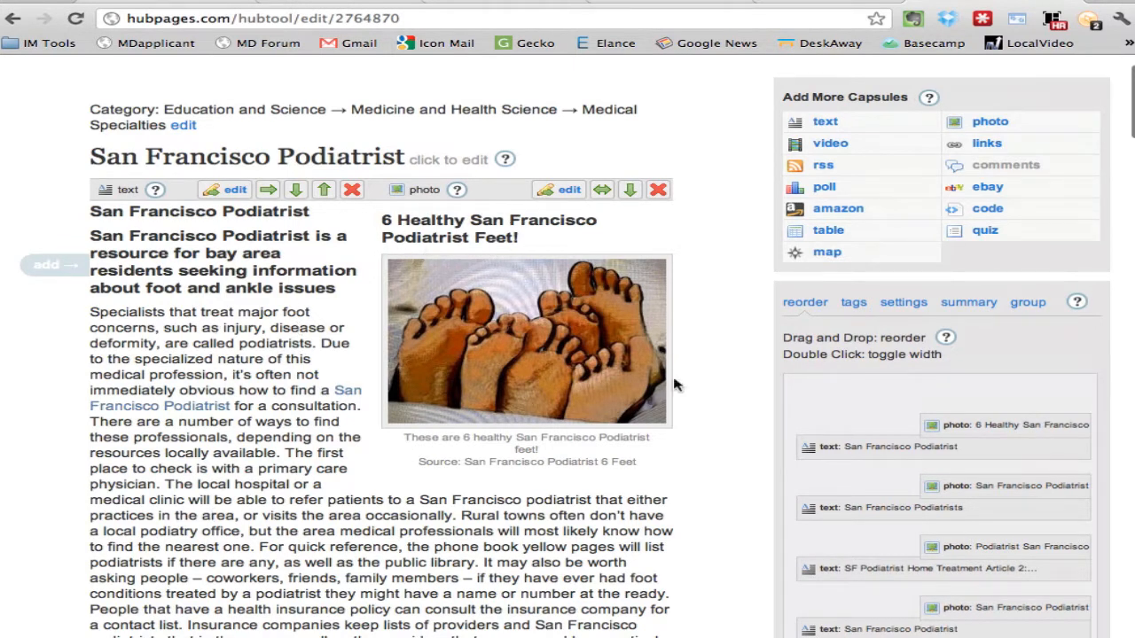
pyautogui.scroll(-1, 720, 411)
pyautogui.scroll(-10, 720, 411)
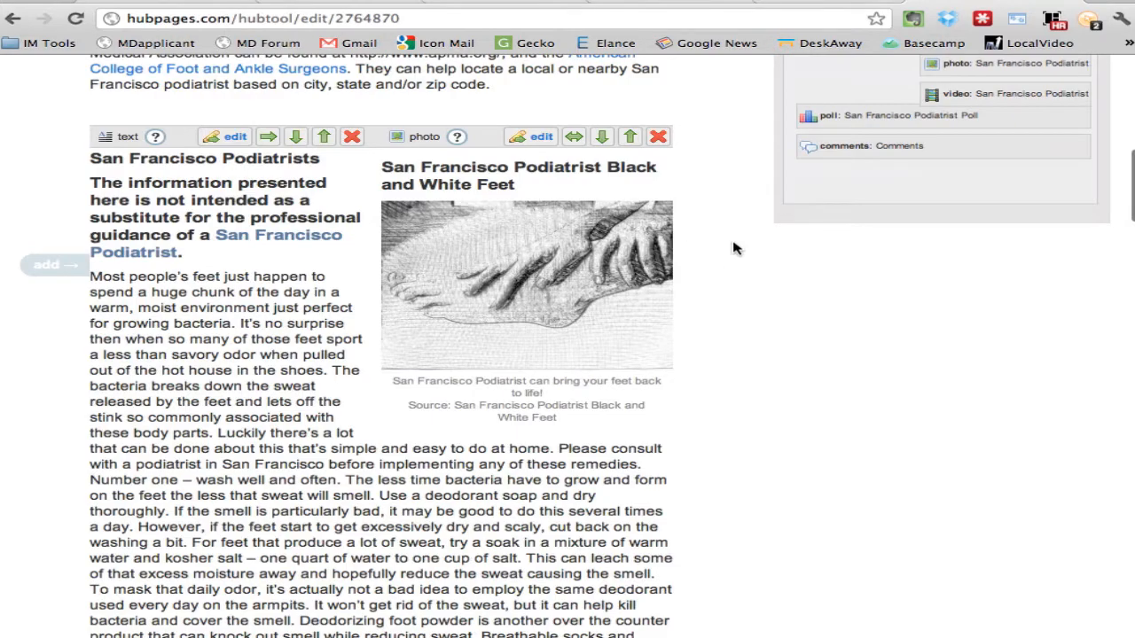
pyautogui.scroll(15, 740, 248)
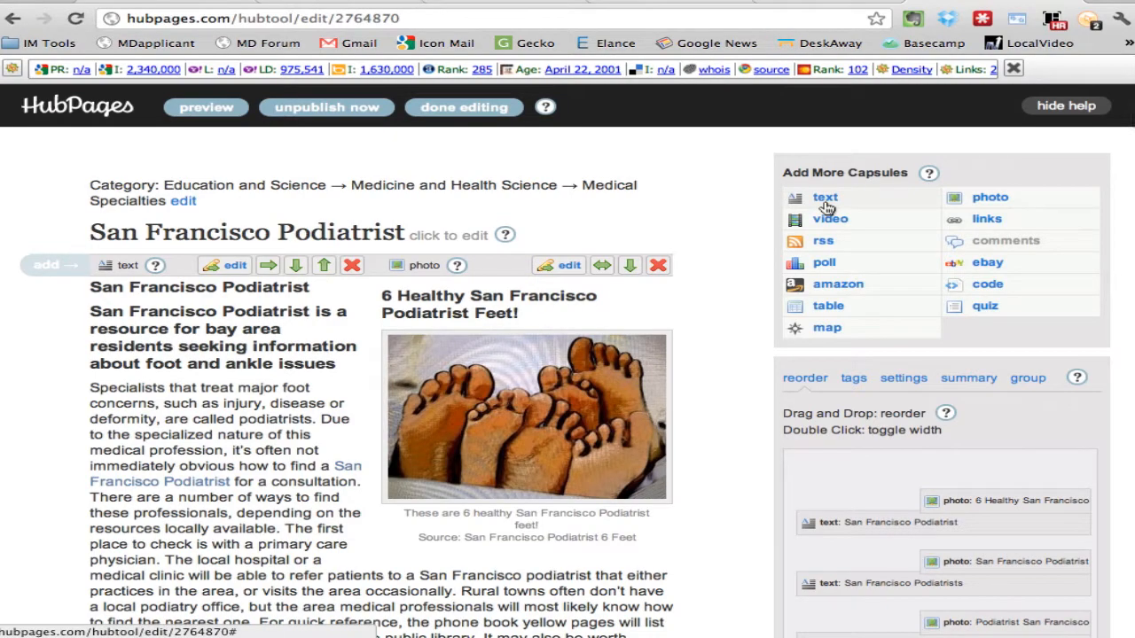
pyautogui.click(824, 202)
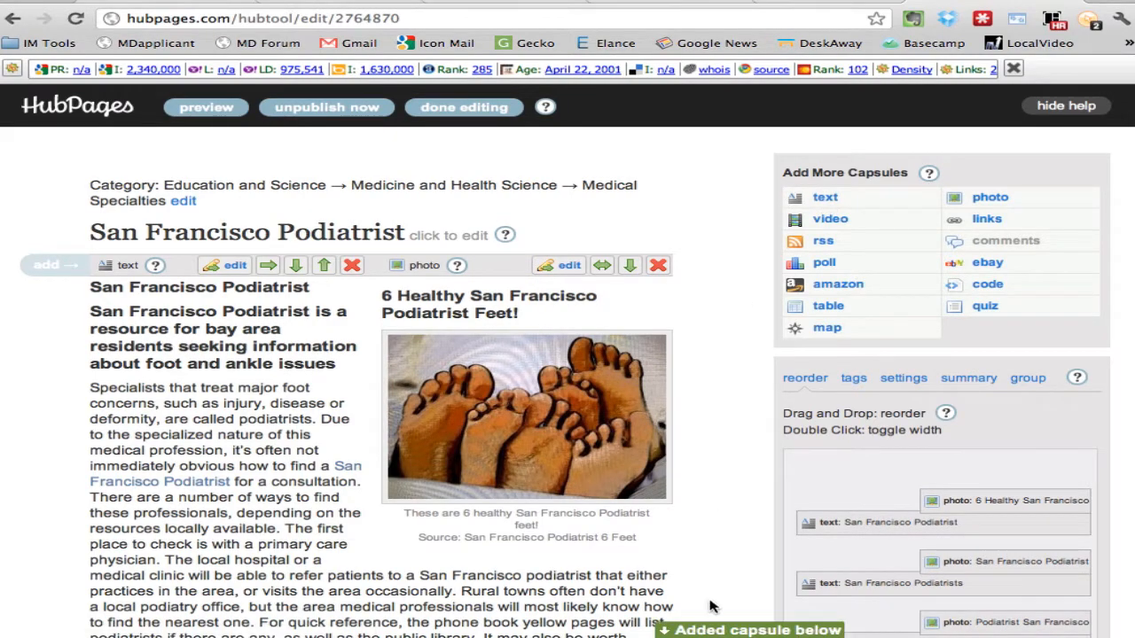
pyautogui.scroll(-15, 710, 564)
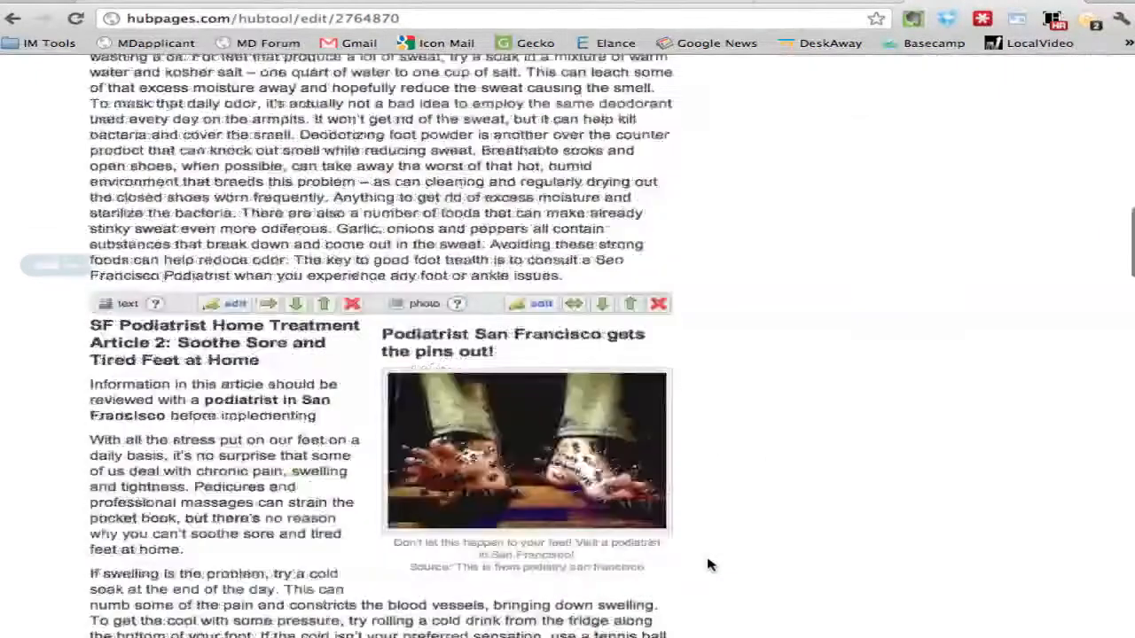
pyautogui.scroll(-15, 710, 565)
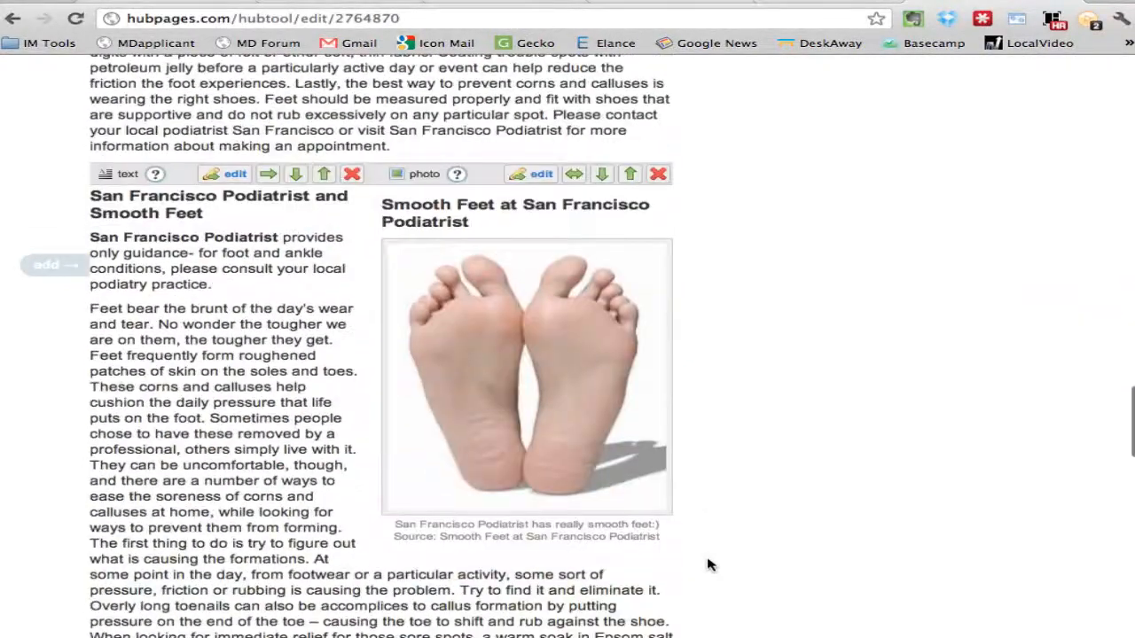
pyautogui.scroll(-15, 710, 565)
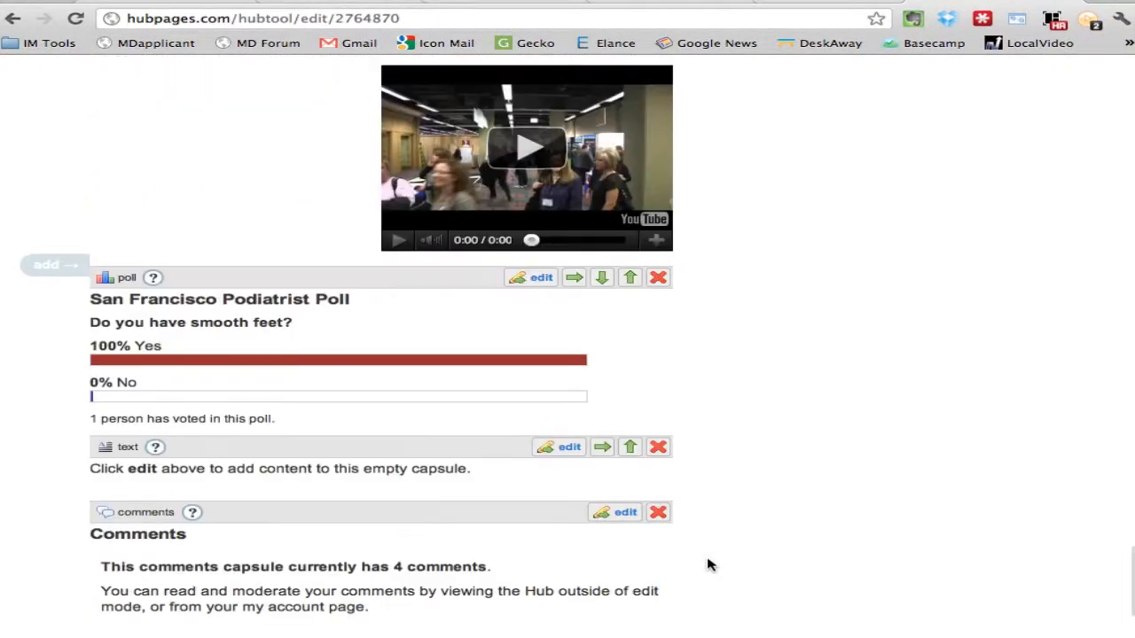
pyautogui.scroll(-3, 709, 565)
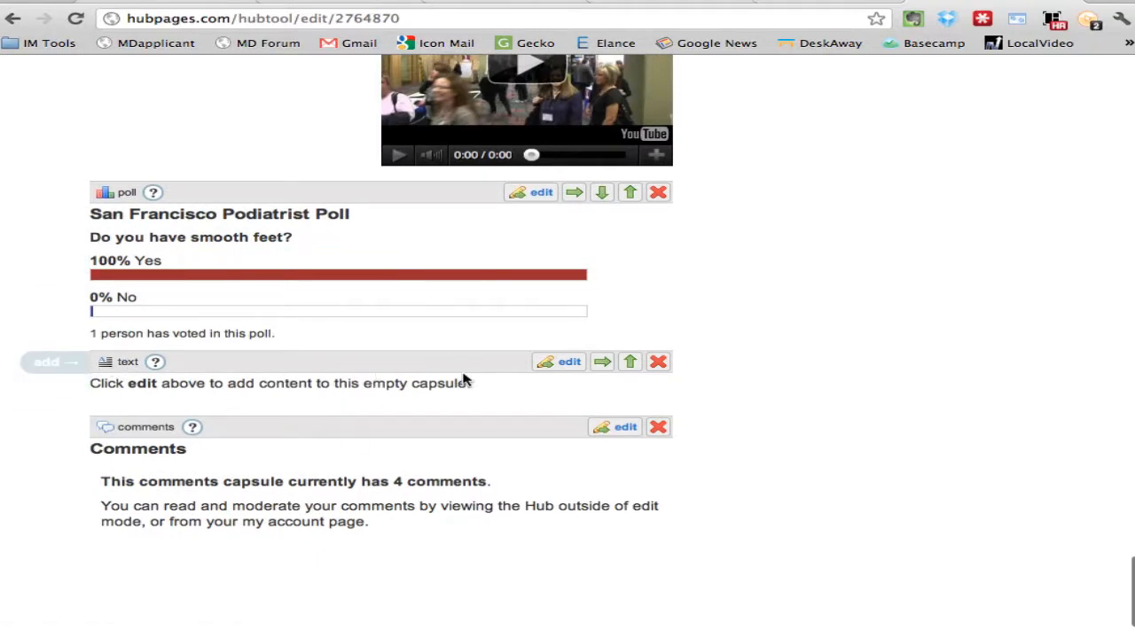
pyautogui.click(564, 364)
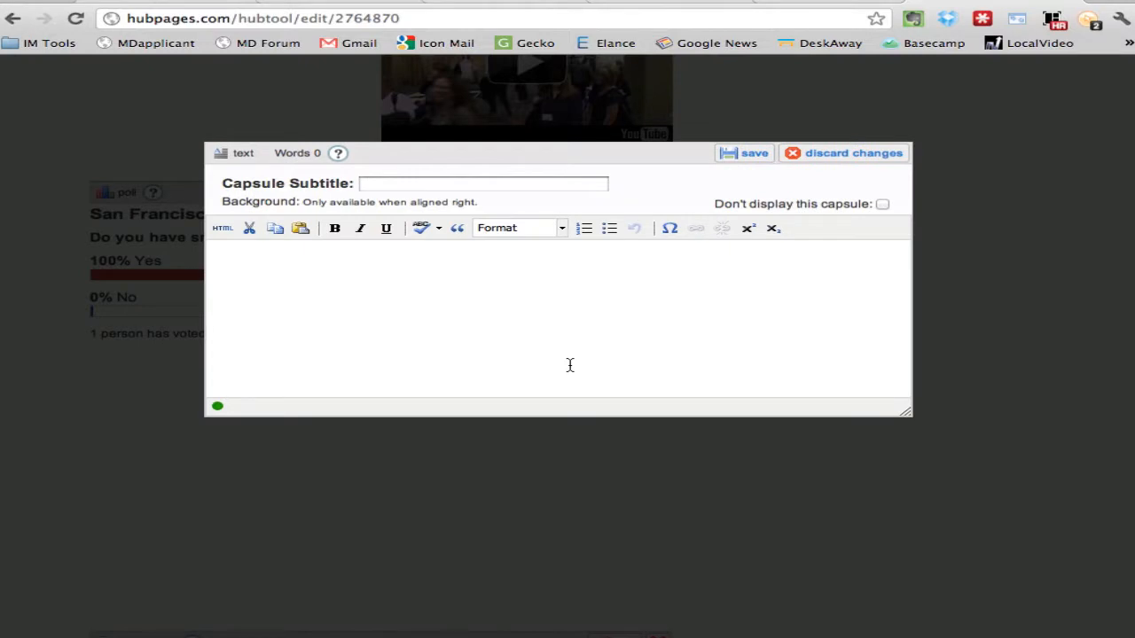
pyautogui.click(299, 272)
pyautogui.click(792, 156)
# Step: Copy the passage from "with either over the counter corn pads" to "any particular spot." in the text above the foot sketch photo
pyautogui.scroll(-10, 754, 261)
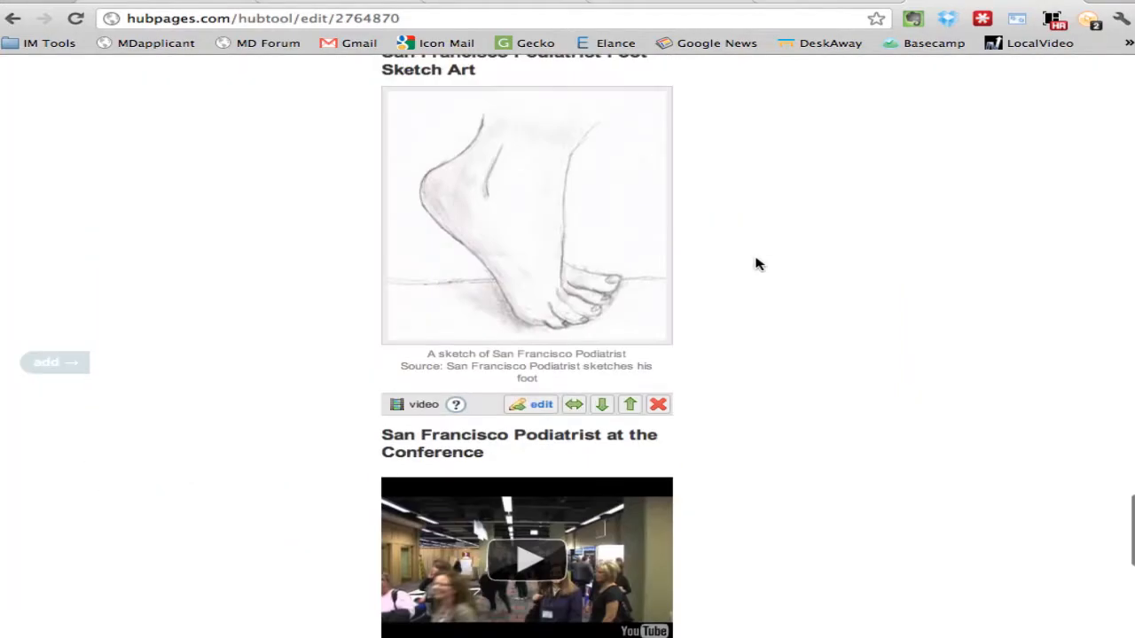
pyautogui.scroll(-5, 760, 334)
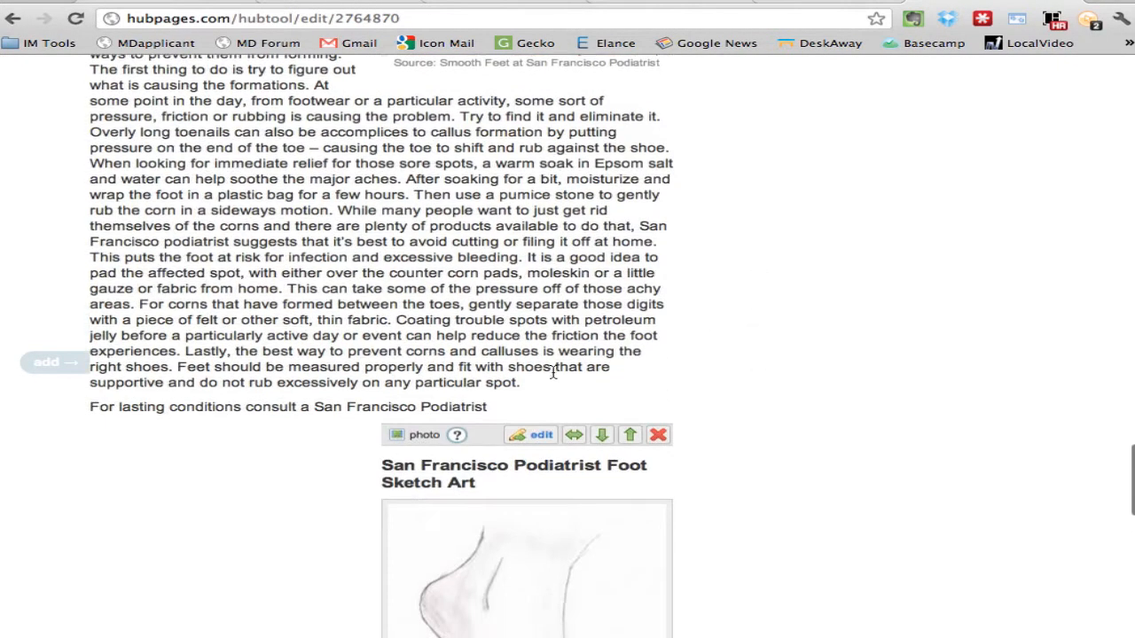
pyautogui.moveTo(532, 385); pyautogui.dragTo(251, 275)
pyautogui.press('super+c')
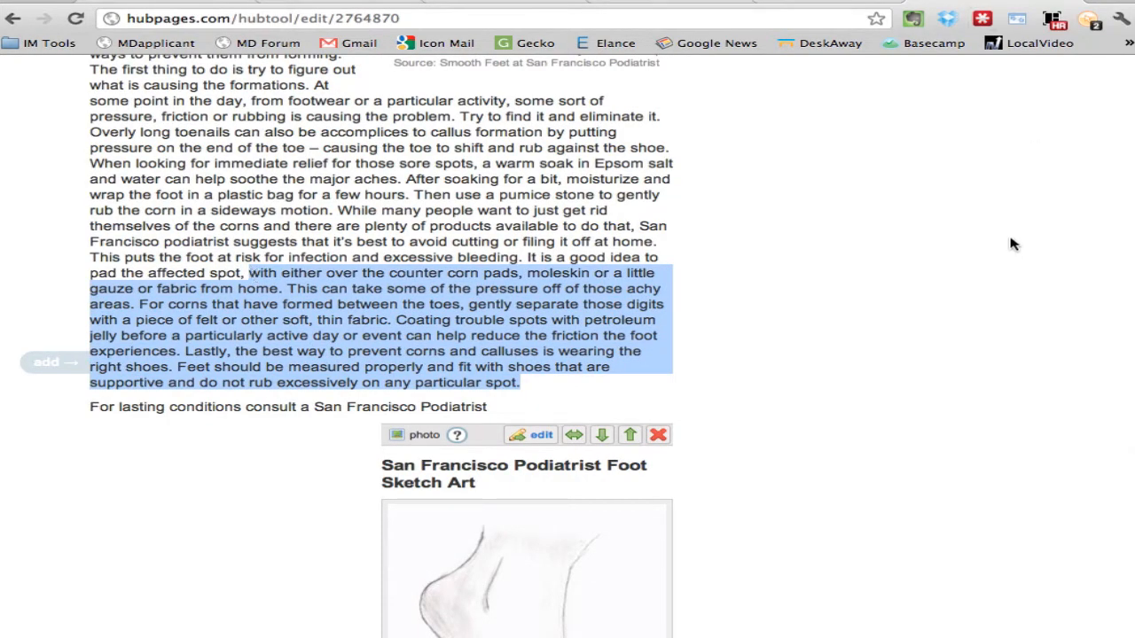
# Step: Paste the copied corn-care passage into the empty text capsule below the poll
pyautogui.scroll(20, 1008, 246)
pyautogui.scroll(-15, 1007, 245)
pyautogui.scroll(-15, 1007, 246)
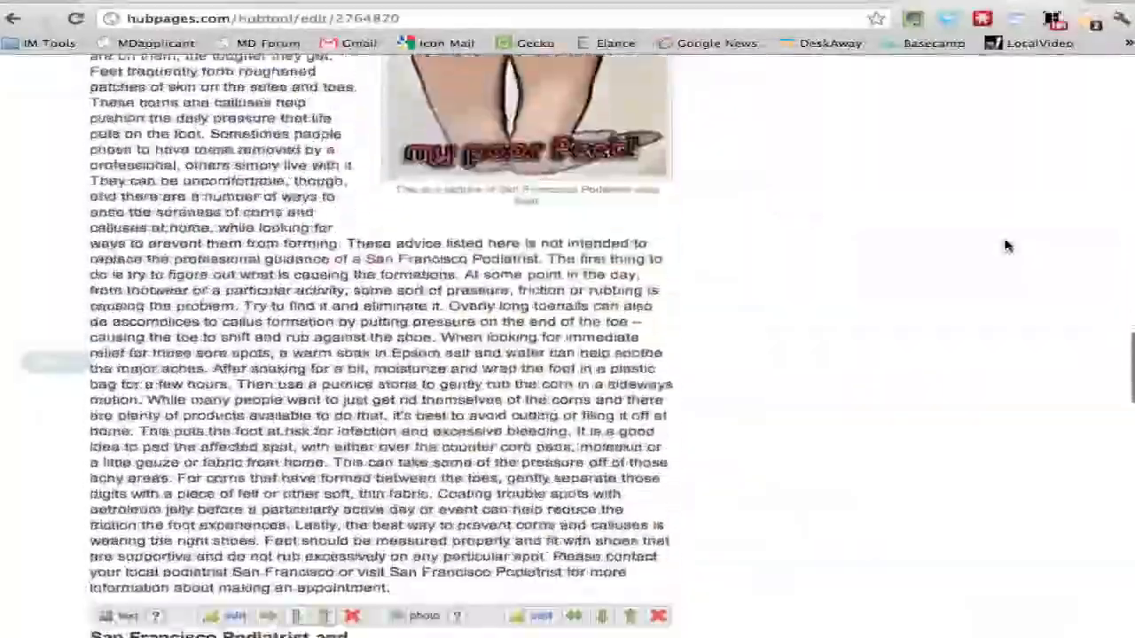
pyautogui.scroll(-5, 1008, 245)
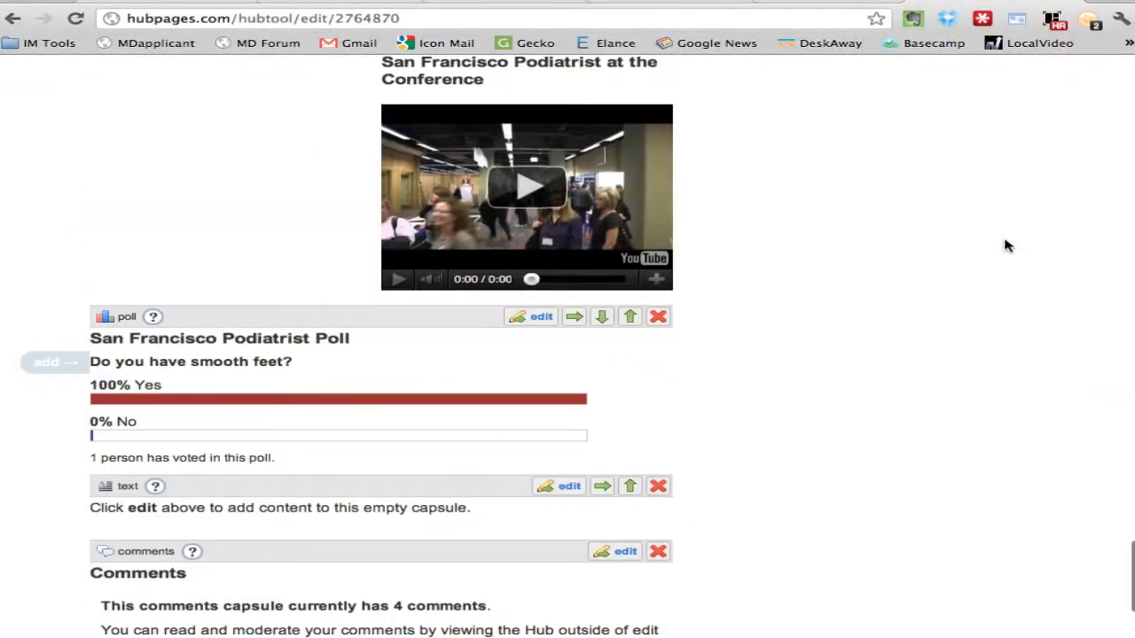
pyautogui.click(564, 487)
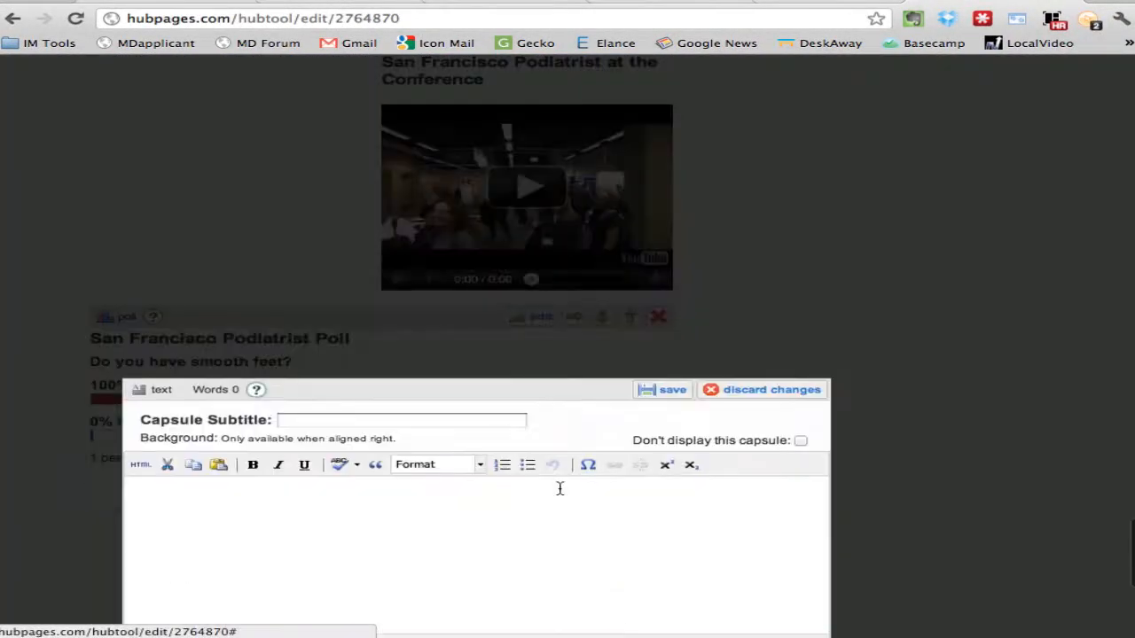
pyautogui.click(274, 281)
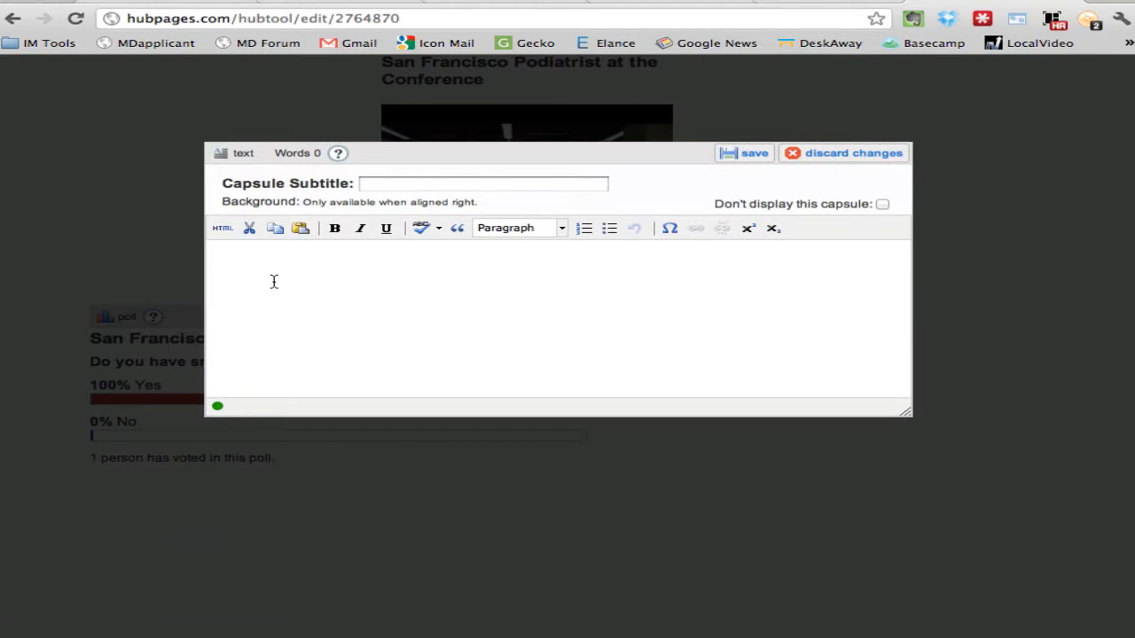
pyautogui.press('super+v')
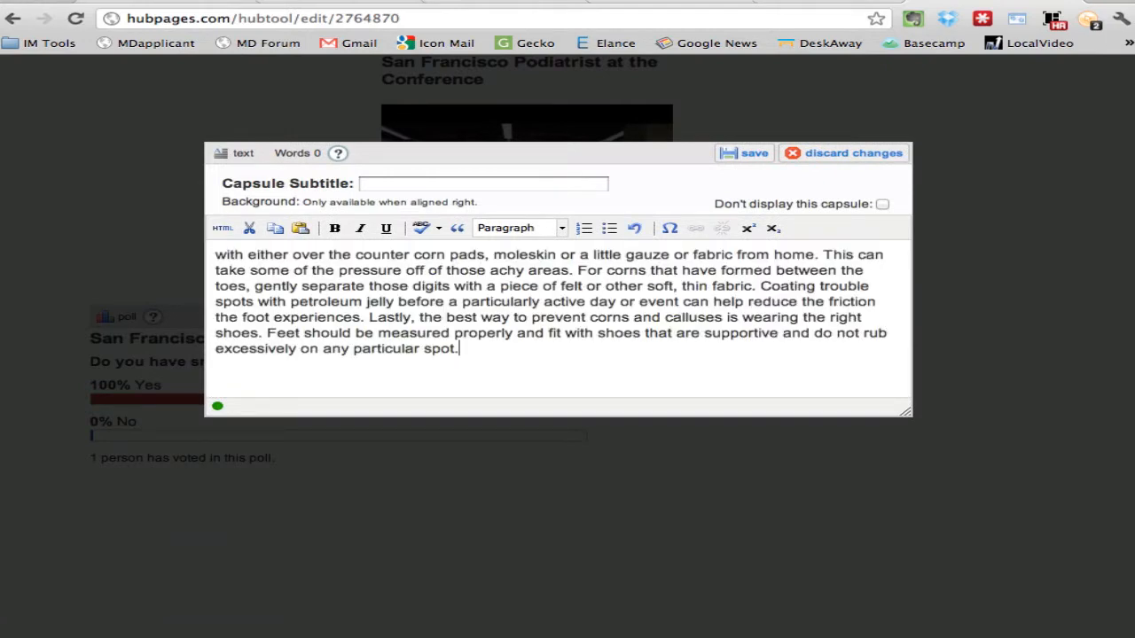
pyautogui.click(418, 188)
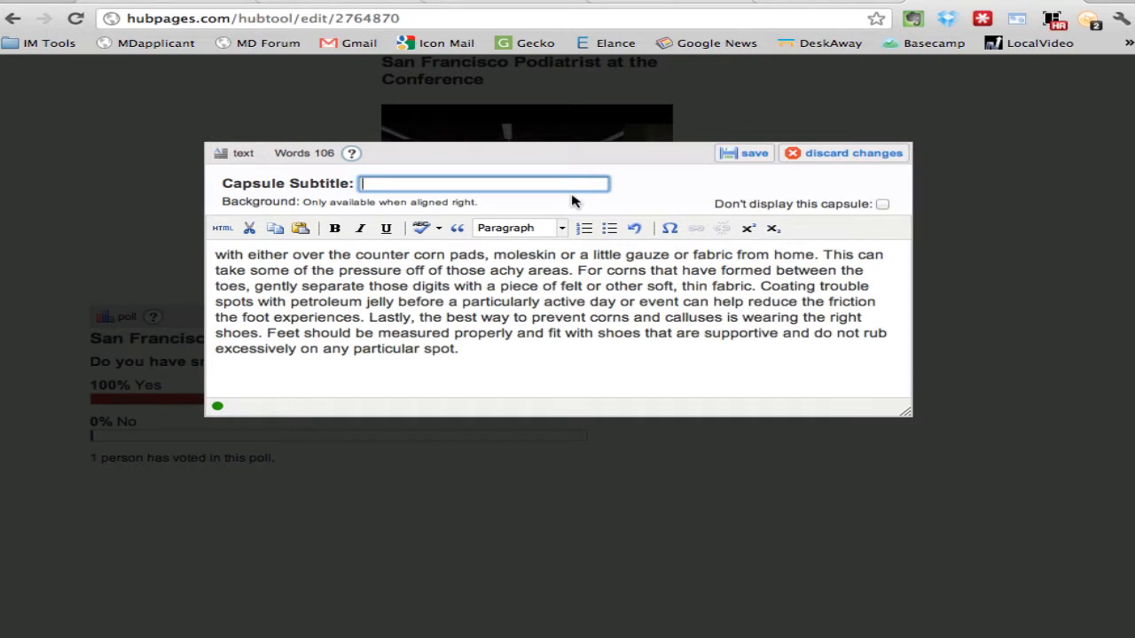
pyautogui.write('San Francisco Podiatrist In')
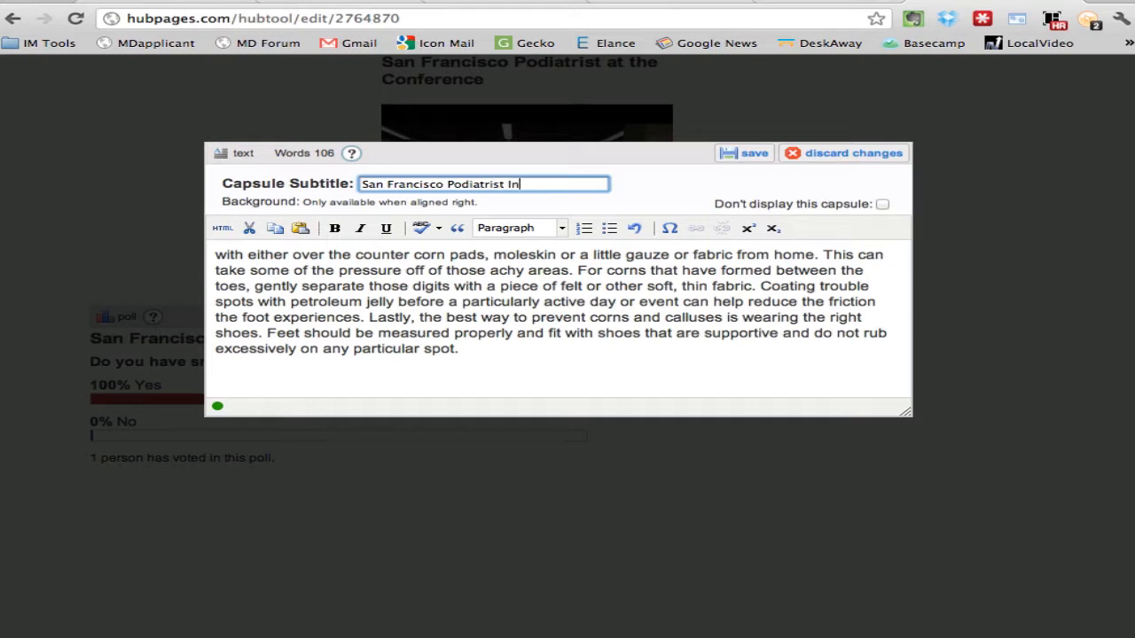
pyautogui.write('form')
pyautogui.press('BackSpace')
pyautogui.press('BackSpace')
pyautogui.press('BackSpace')
pyautogui.press('BackSpace')
pyautogui.press('BackSpace')
pyautogui.press('BackSpace')
pyautogui.press('BackSpace')
pyautogui.press('BackSpace')
pyautogui.press('BackSpace')
pyautogui.press('BackSpace')
pyautogui.press('BackSpace')
pyautogui.press('BackSpace')
pyautogui.press('BackSpace')
pyautogui.press('BackSpace')
pyautogui.press('BackSpace')
pyautogui.press('BackSpace')
pyautogui.press('BackSpace')
pyautogui.press('BackSpace')
pyautogui.press('BackSpace')
pyautogui.press('BackSpace')
pyautogui.press('BackSpace')
pyautogui.press('BackSpace')
pyautogui.press('BackSpace')
pyautogui.press('BackSpace')
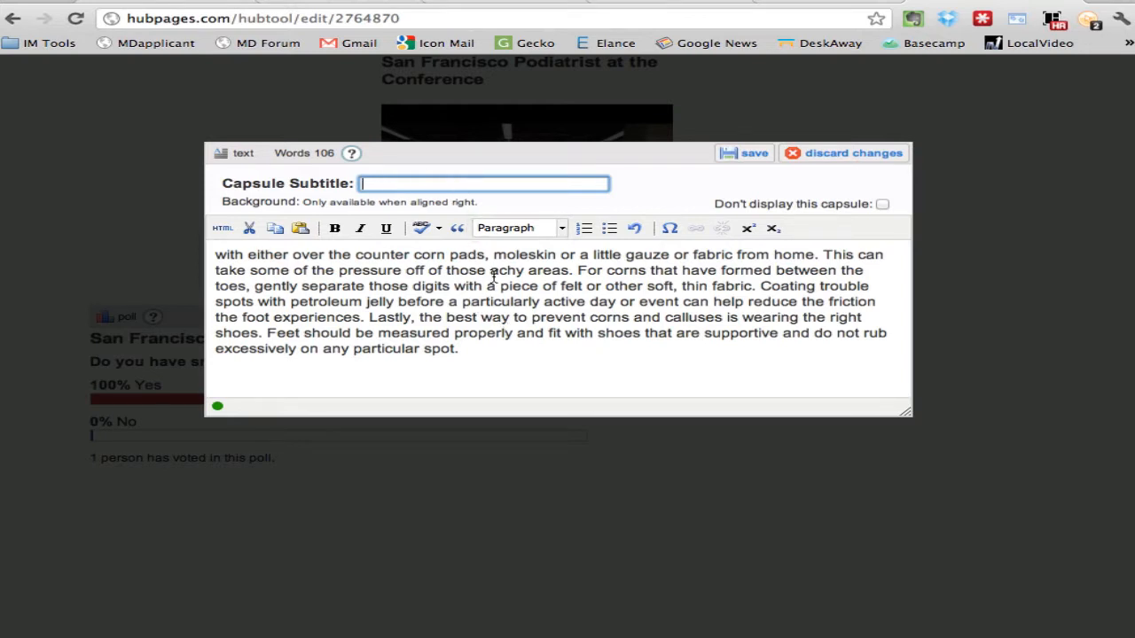
# Step: Save the text capsule without a subtitle and finish editing the hub
pyautogui.click(747, 165)
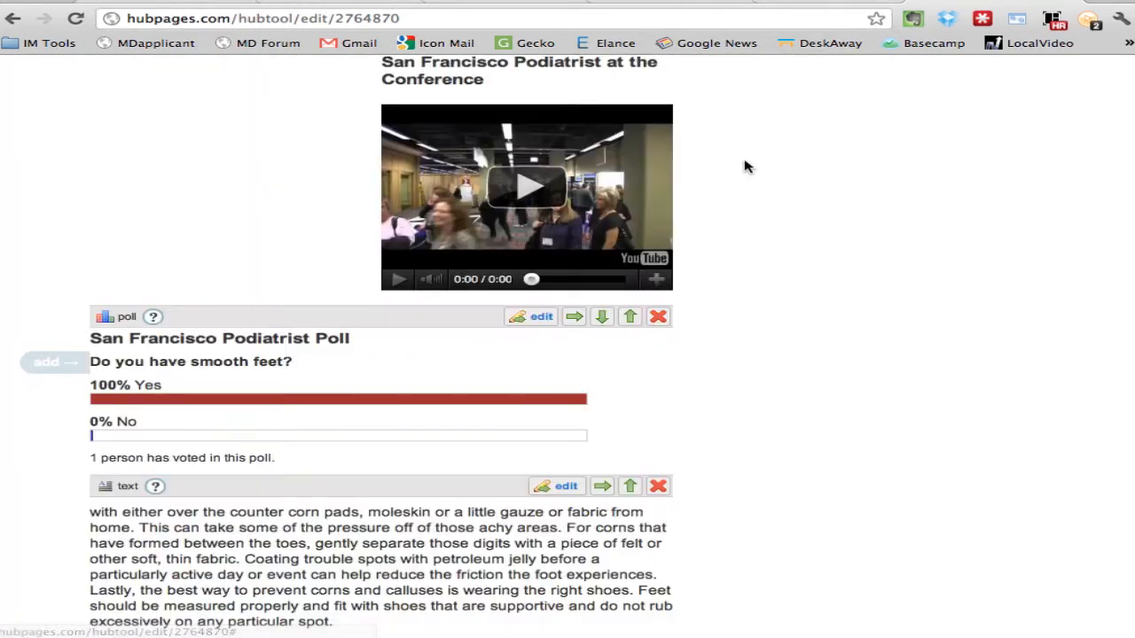
pyautogui.scroll(-3, 772, 432)
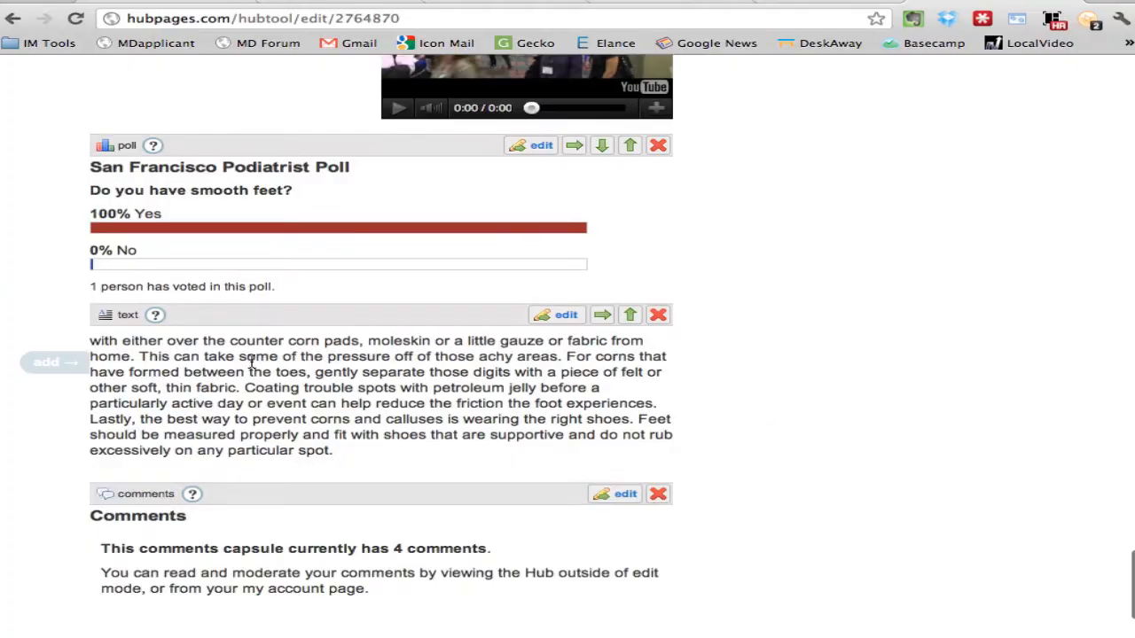
pyautogui.scroll(20, 678, 251)
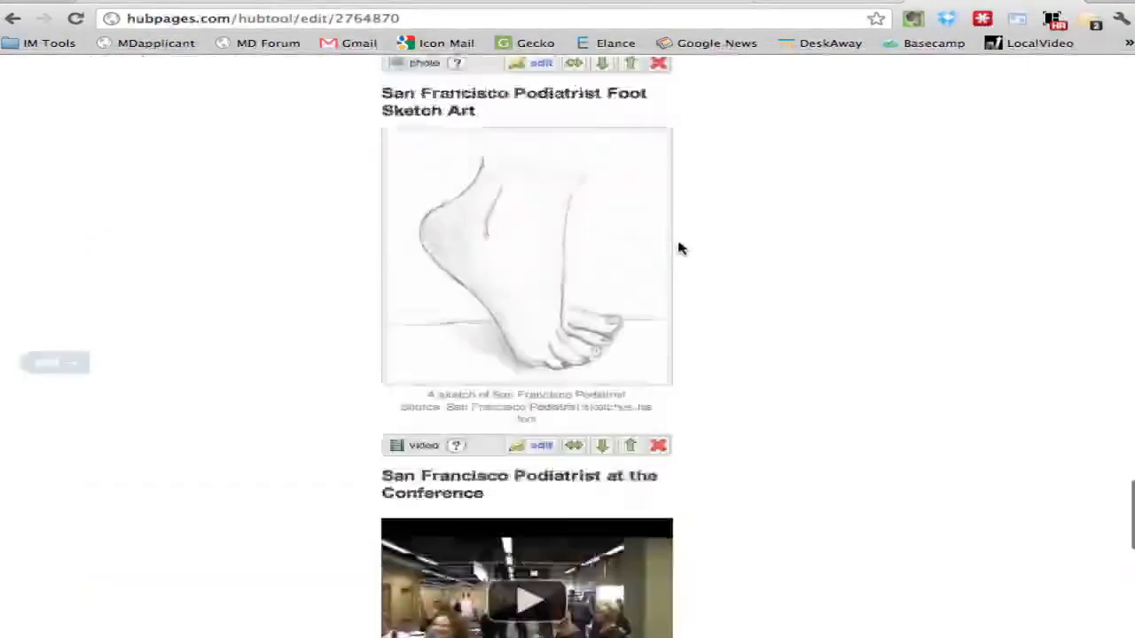
pyautogui.scroll(10, 679, 249)
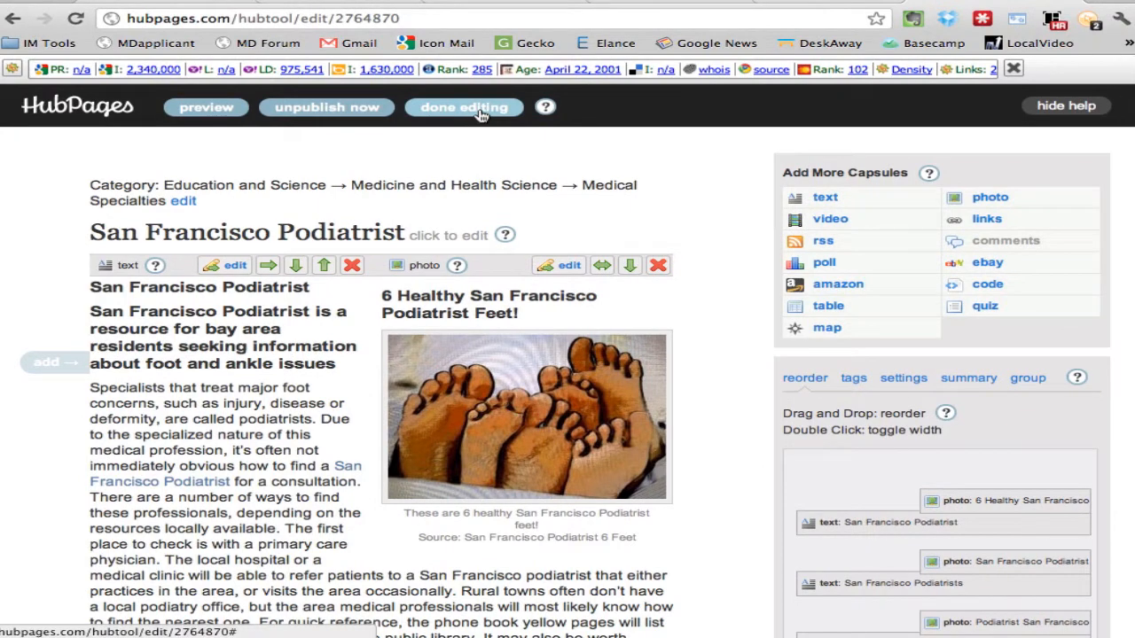
pyautogui.click(479, 114)
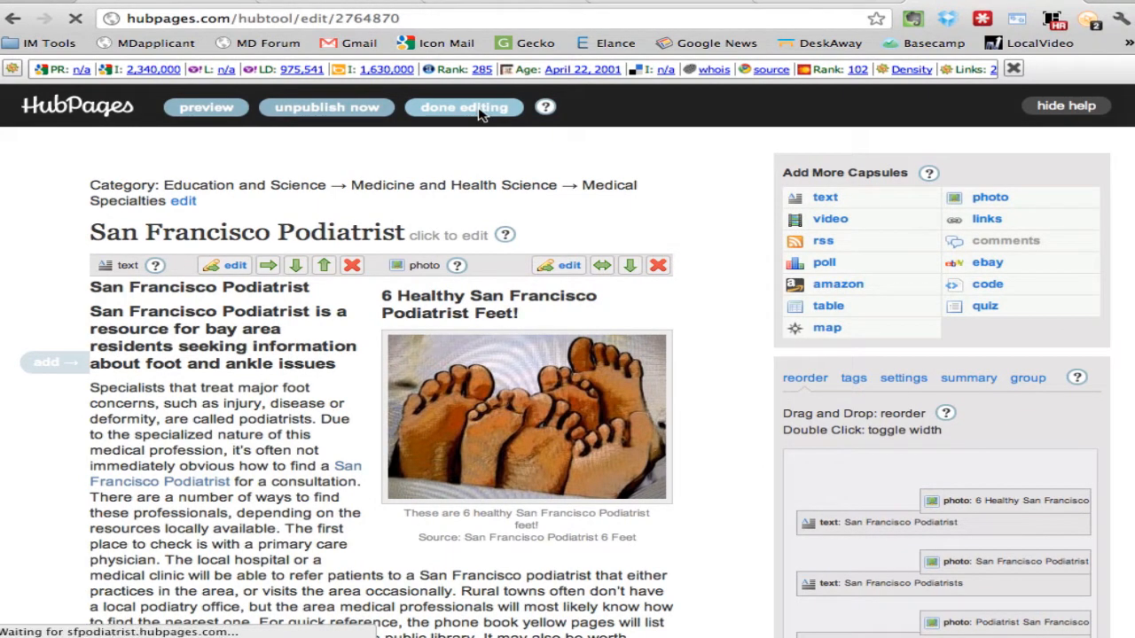
# Step: Review the published hub page, checking the new text below the poll and the suggested tags
pyautogui.scroll(-20, 752, 232)
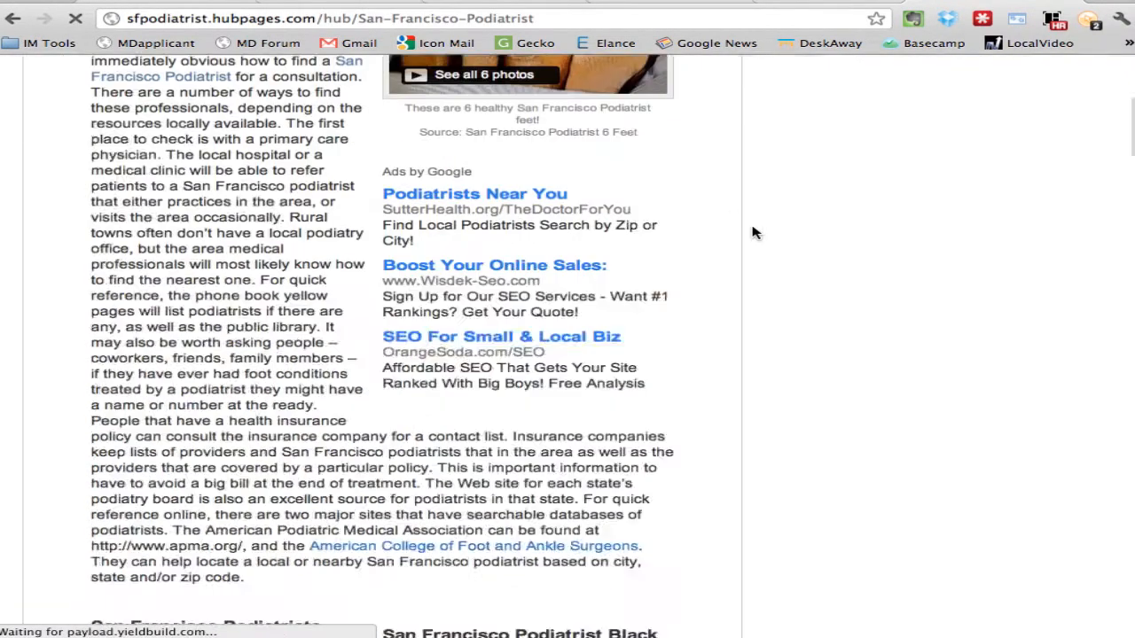
pyautogui.scroll(12, 752, 232)
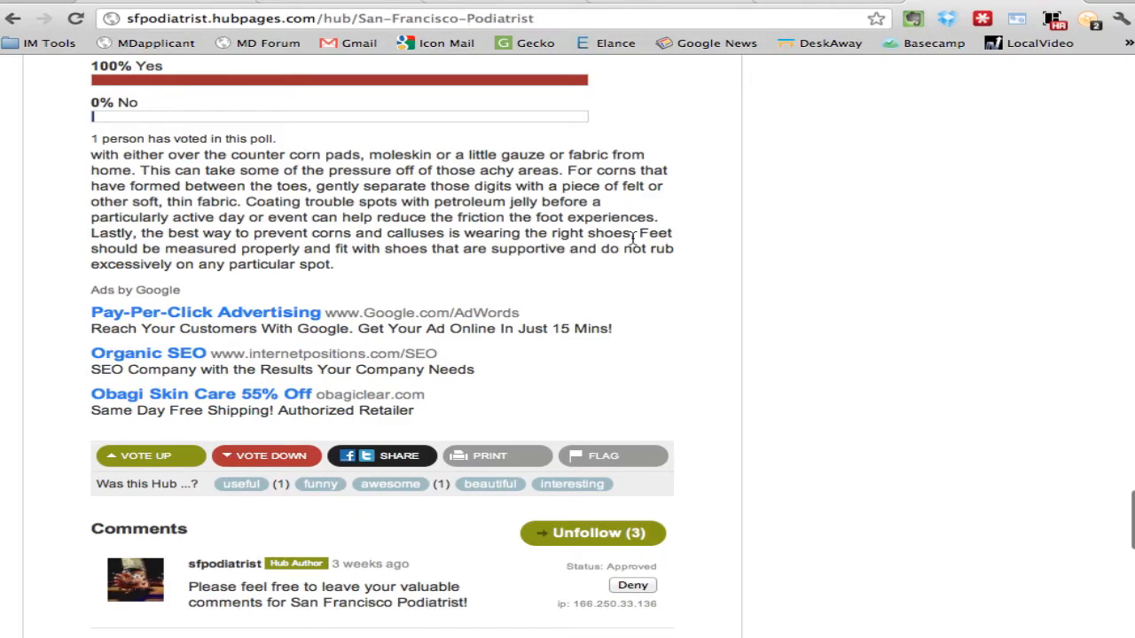
pyautogui.scroll(3, 633, 237)
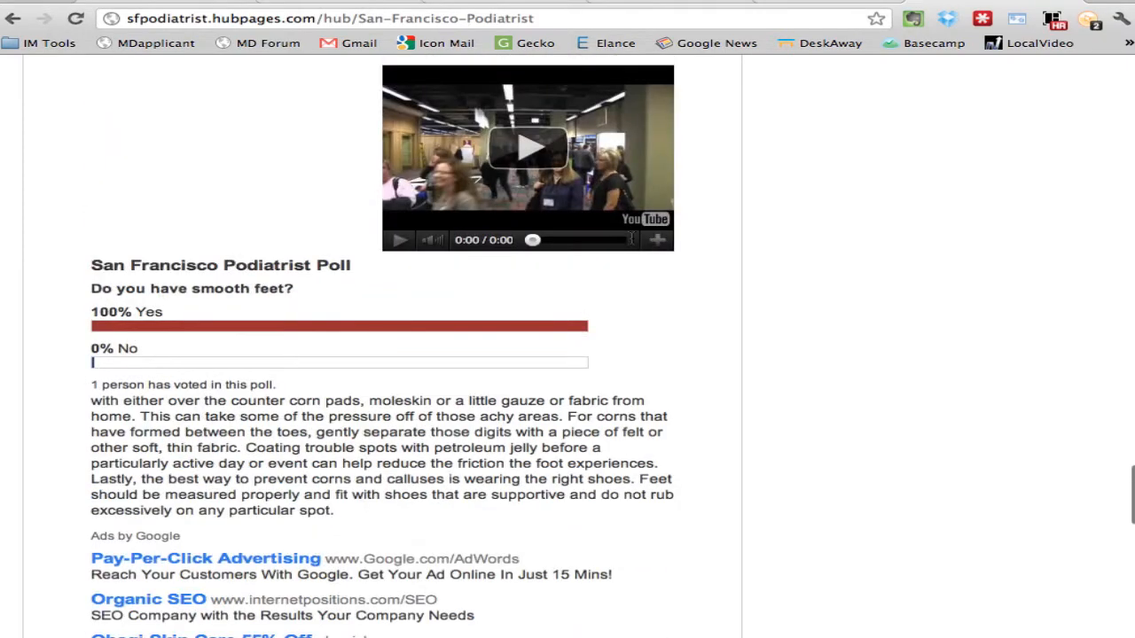
pyautogui.scroll(15, 817, 168)
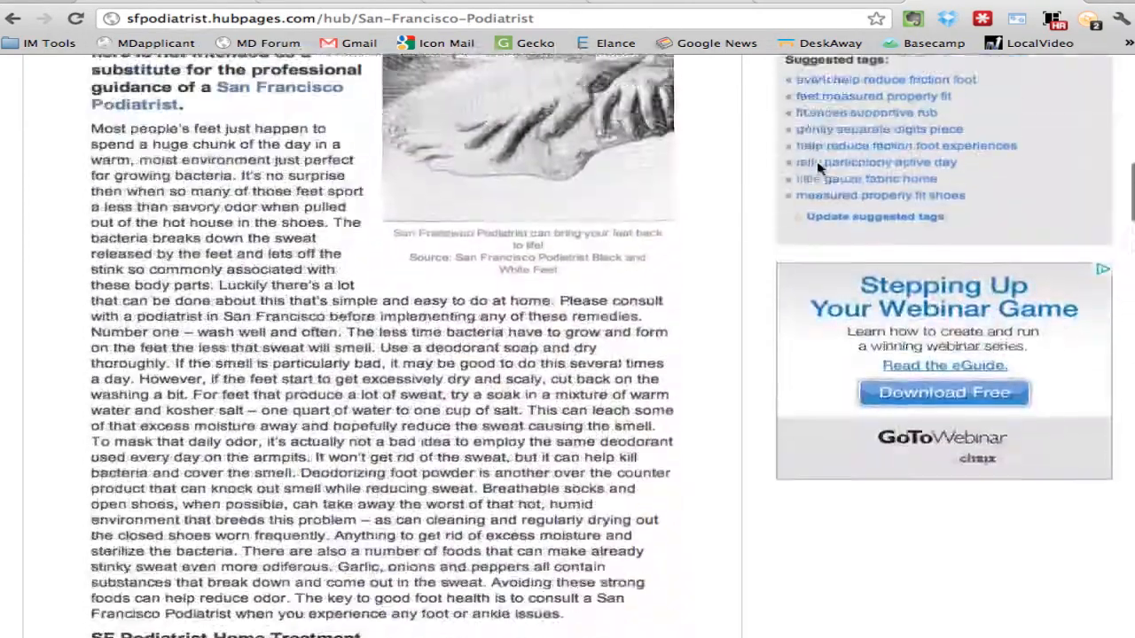
pyautogui.scroll(10, 729, 122)
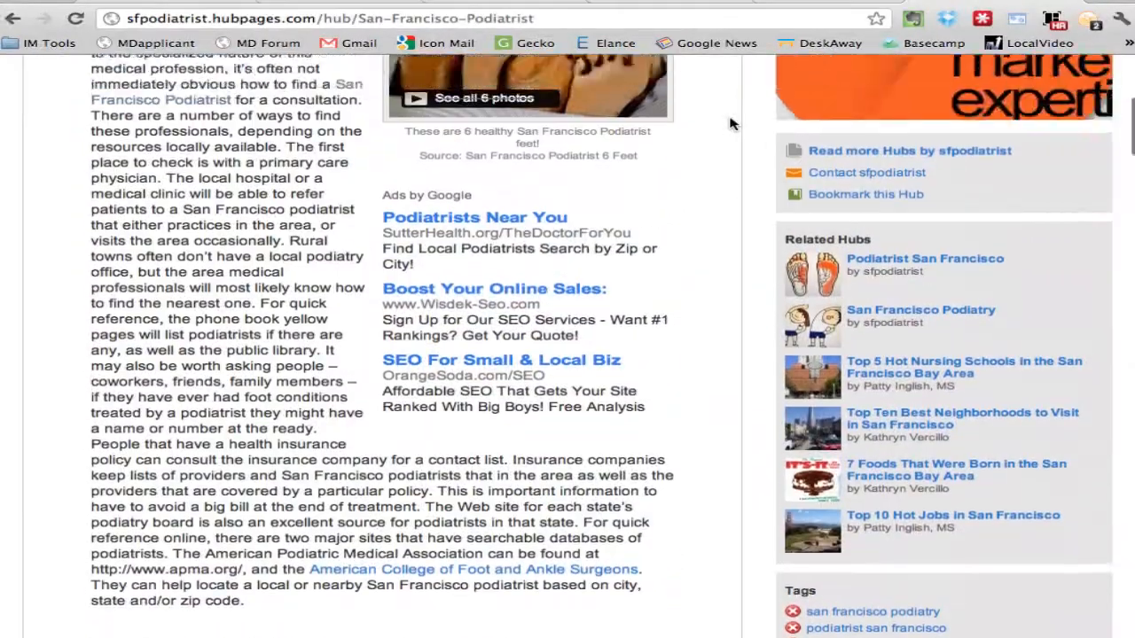
# Step: Reopen the hub for editing and look over the new text capsule below the poll and the foot sketch photo above it
pyautogui.scroll(5, 729, 122)
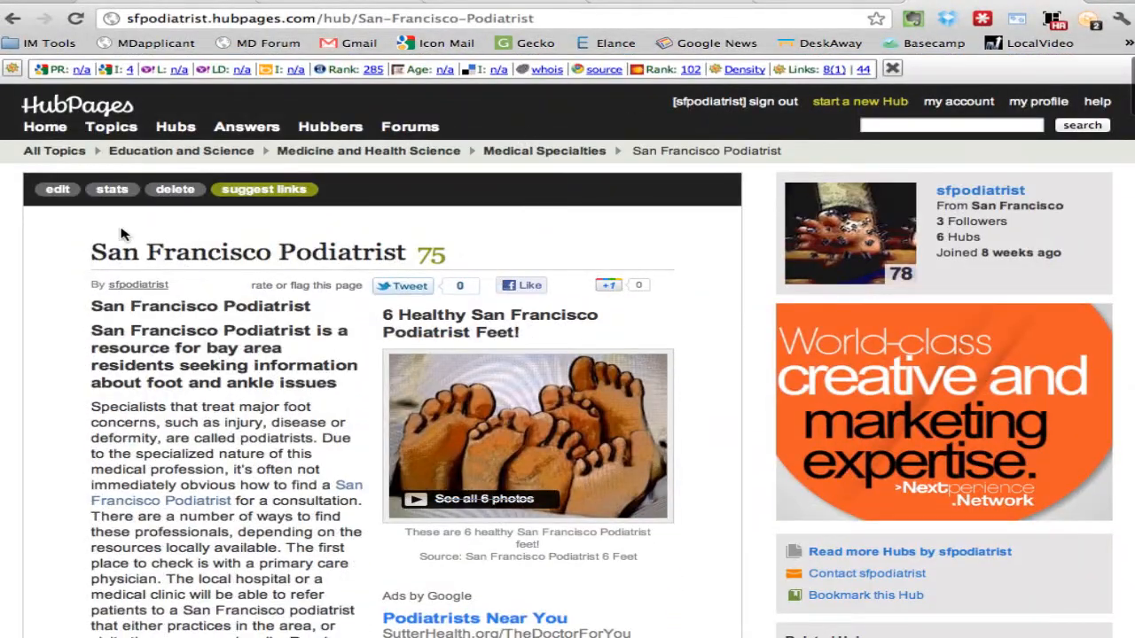
pyautogui.click(58, 189)
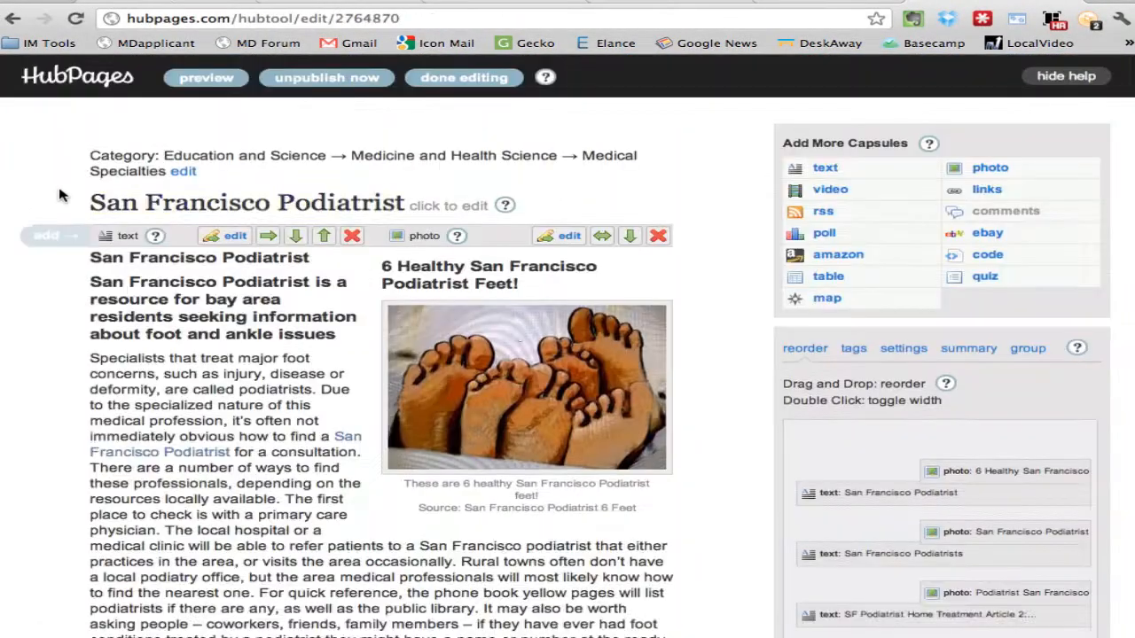
pyautogui.scroll(-15, 730, 507)
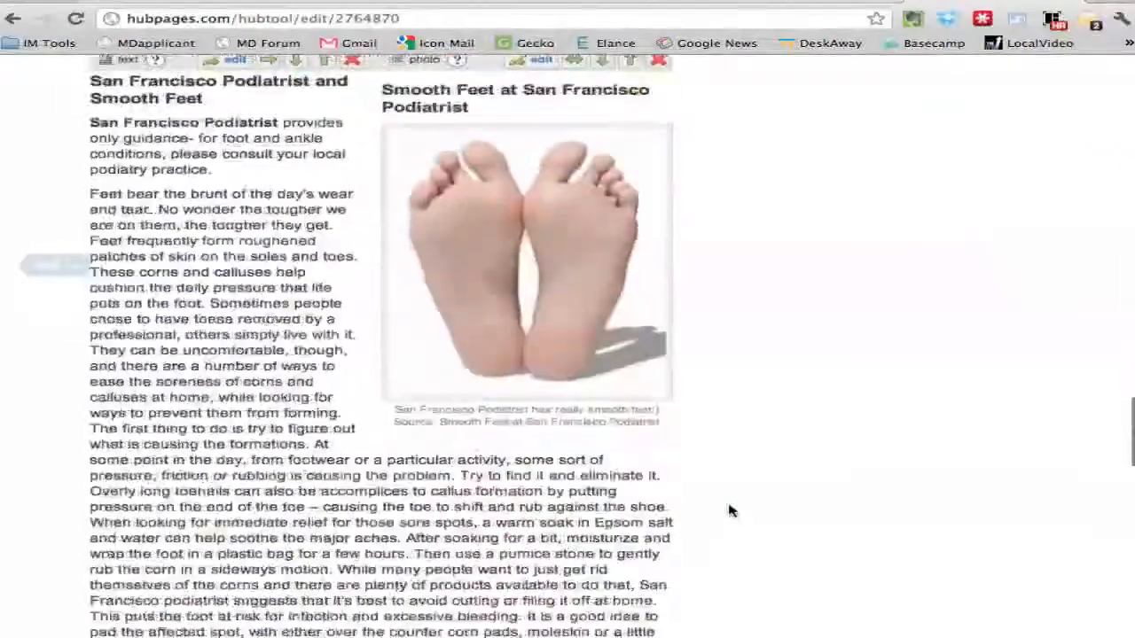
pyautogui.scroll(-15, 729, 509)
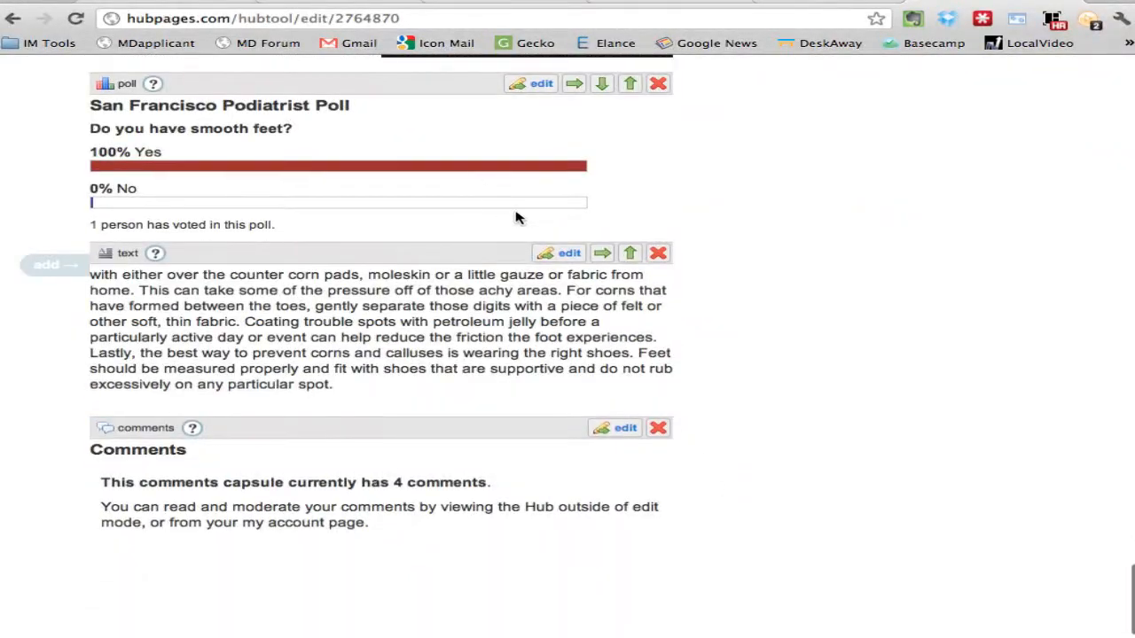
pyautogui.click(542, 254)
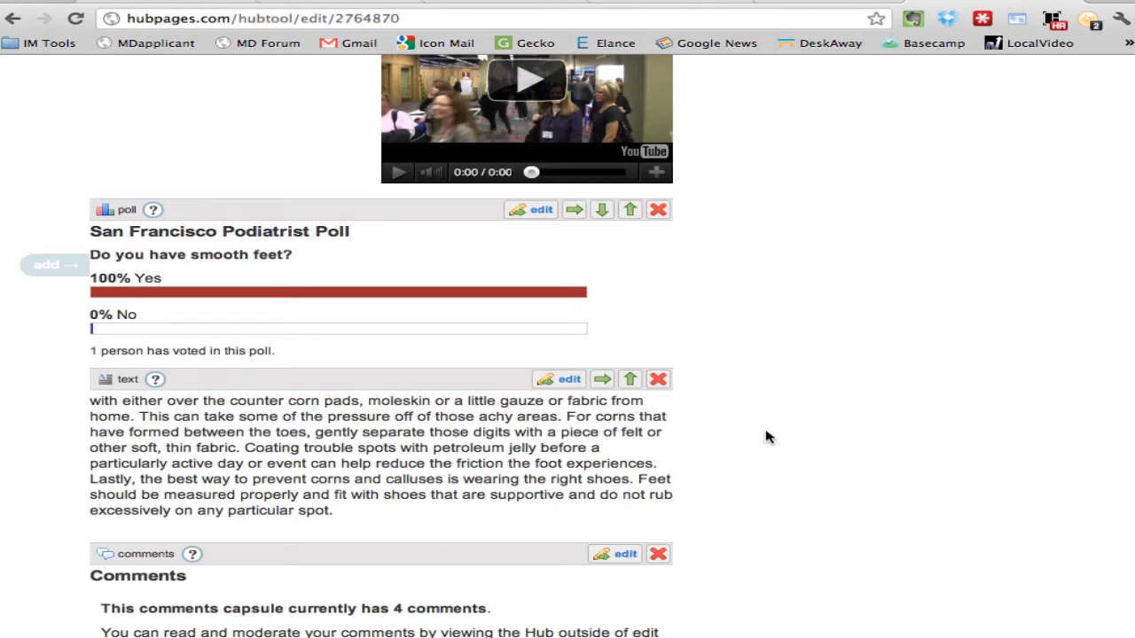
pyautogui.scroll(10, 768, 437)
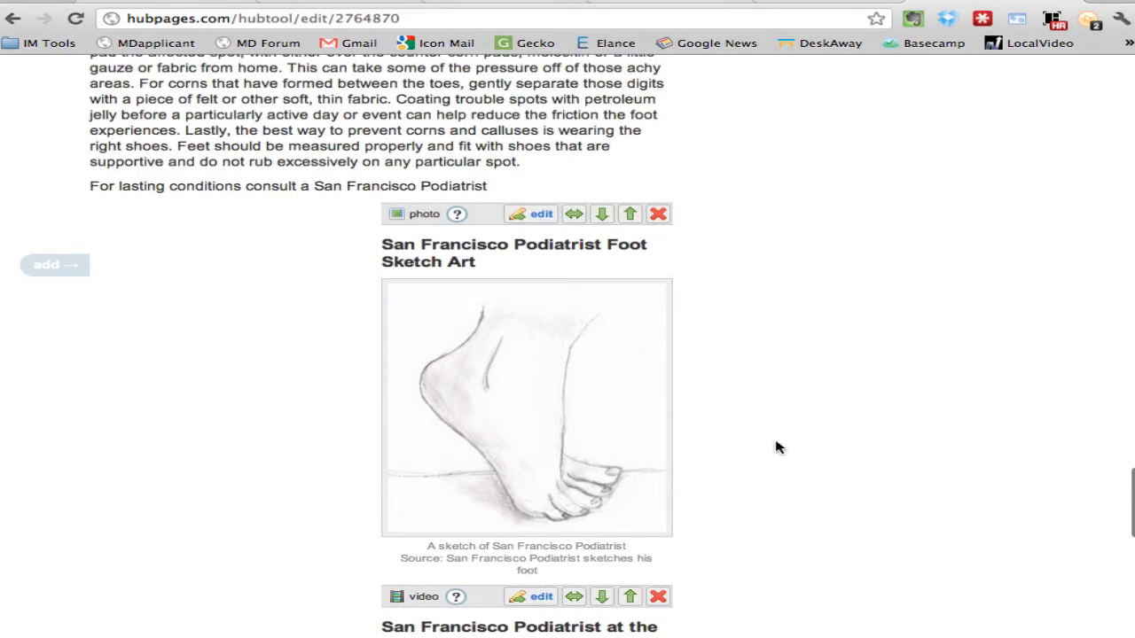
pyautogui.scroll(-3, 844, 433)
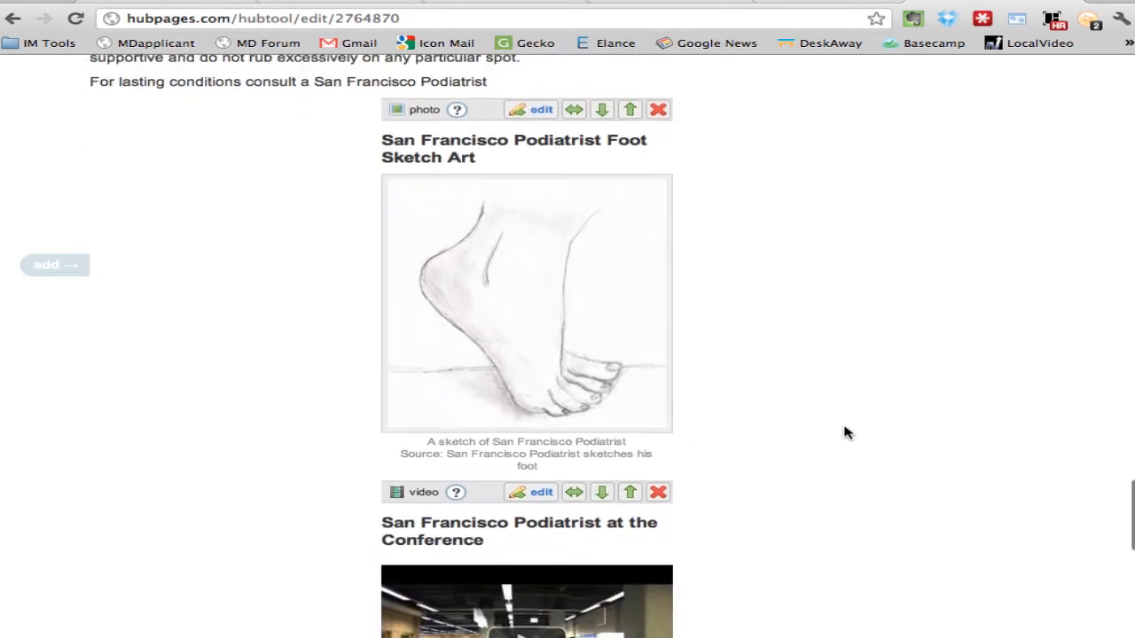
# Step: Open Google separately from the hub editor and search for images of "foot"
pyautogui.click(1102, 1)
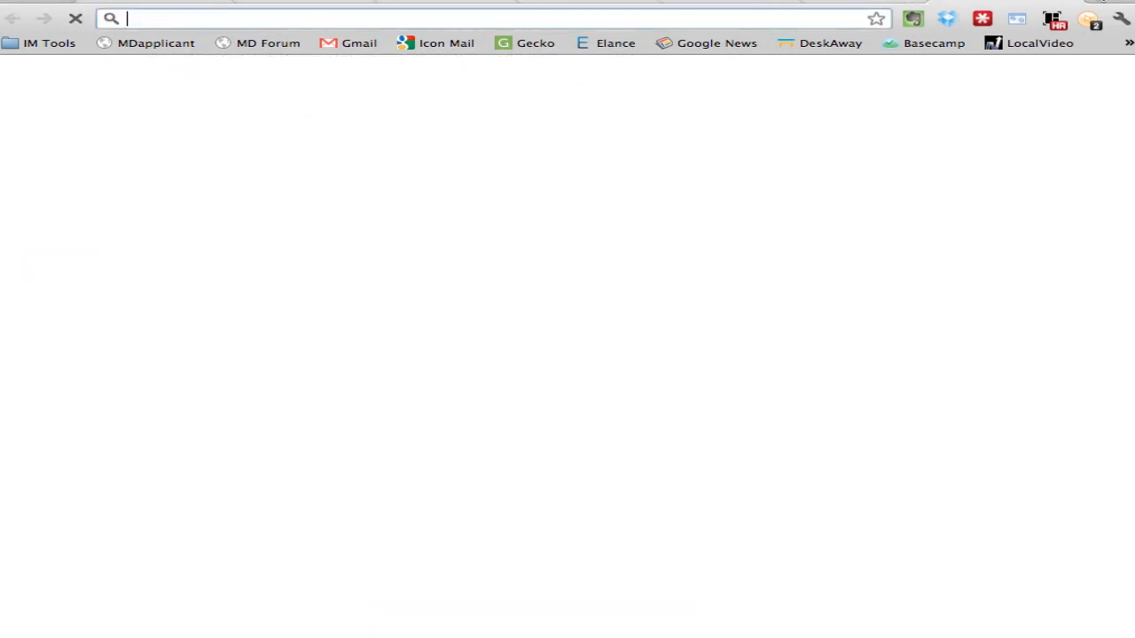
pyautogui.write('google.com')
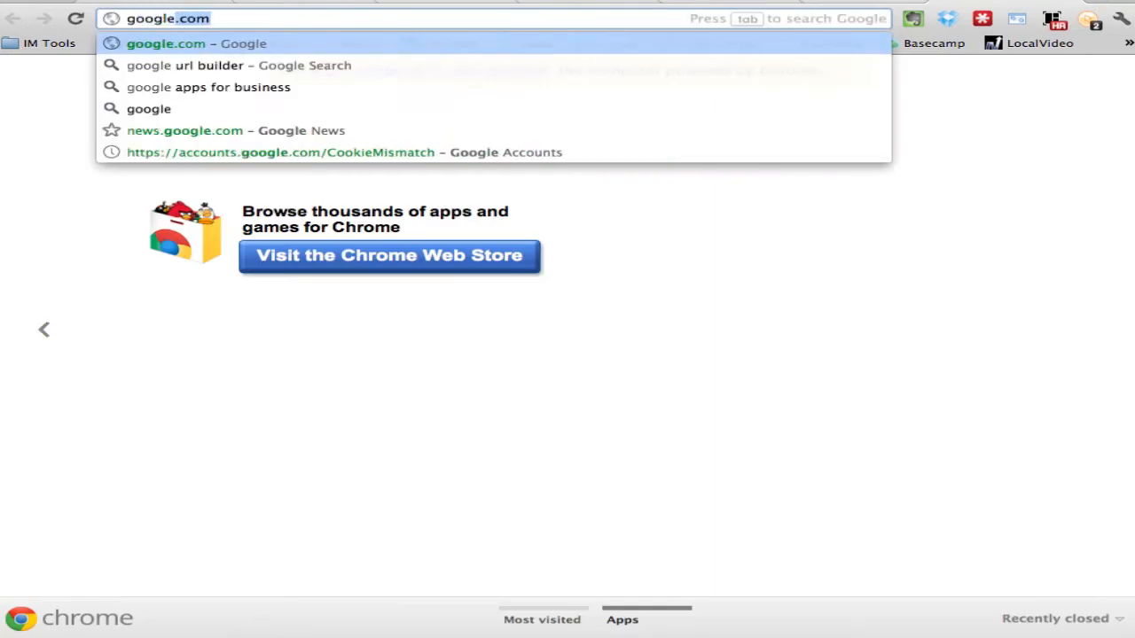
pyautogui.press('Return')
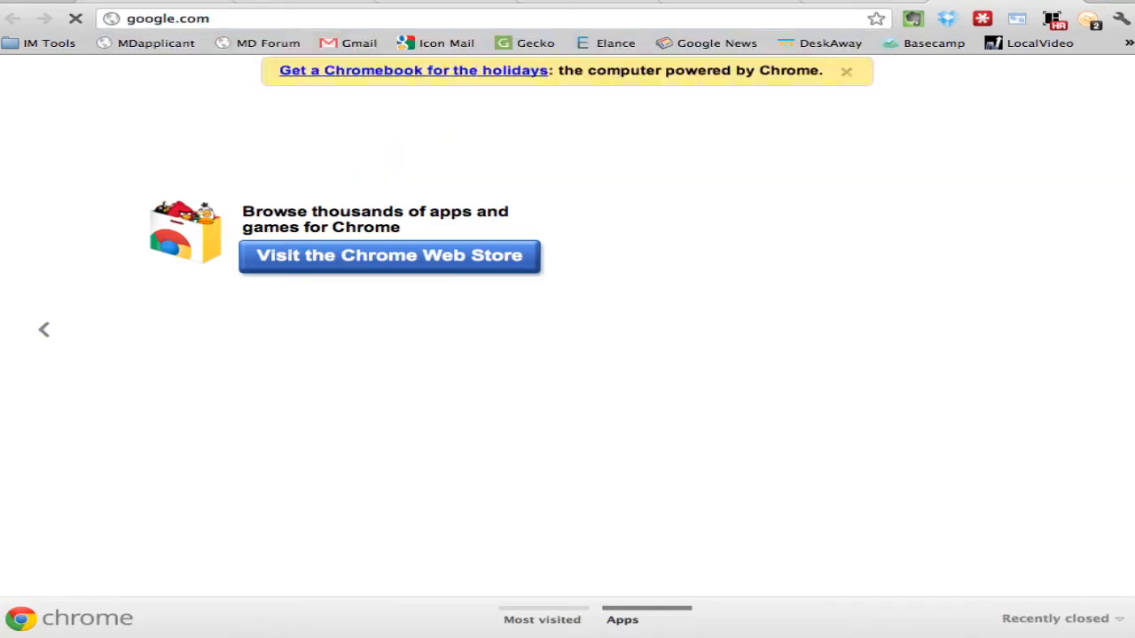
pyautogui.write('f')
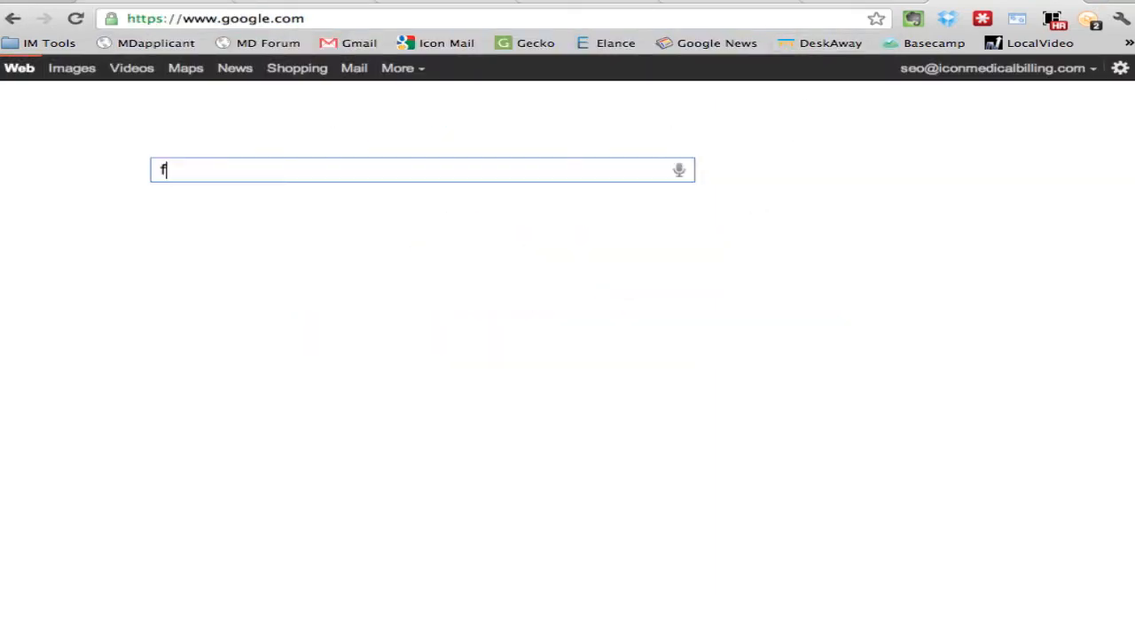
pyautogui.write('oot')
pyautogui.press('Return')
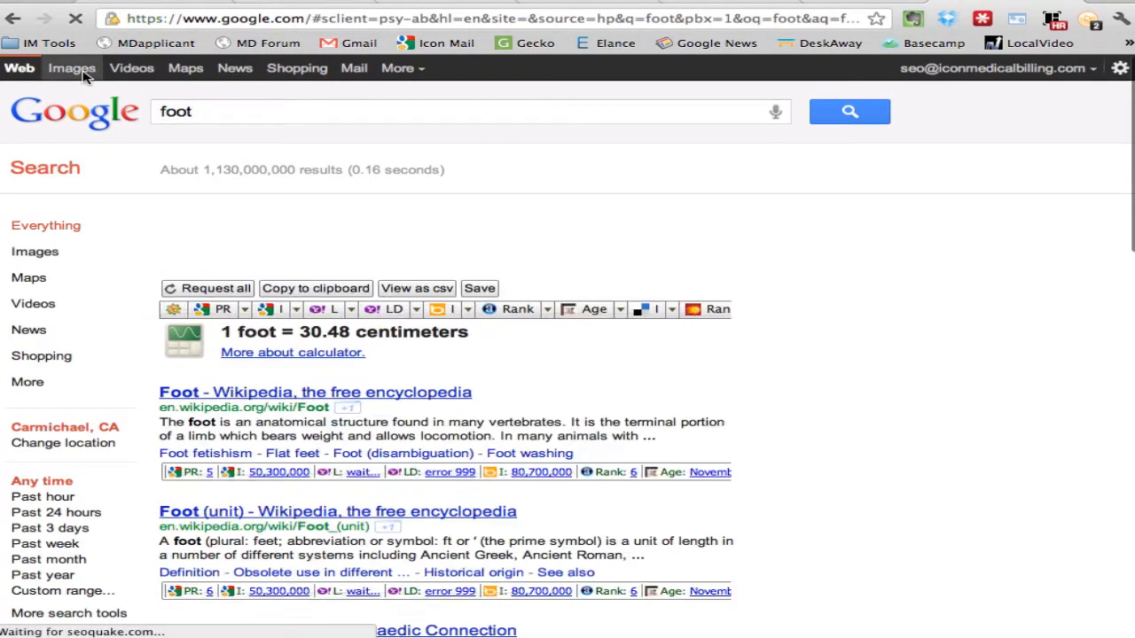
pyautogui.click(82, 73)
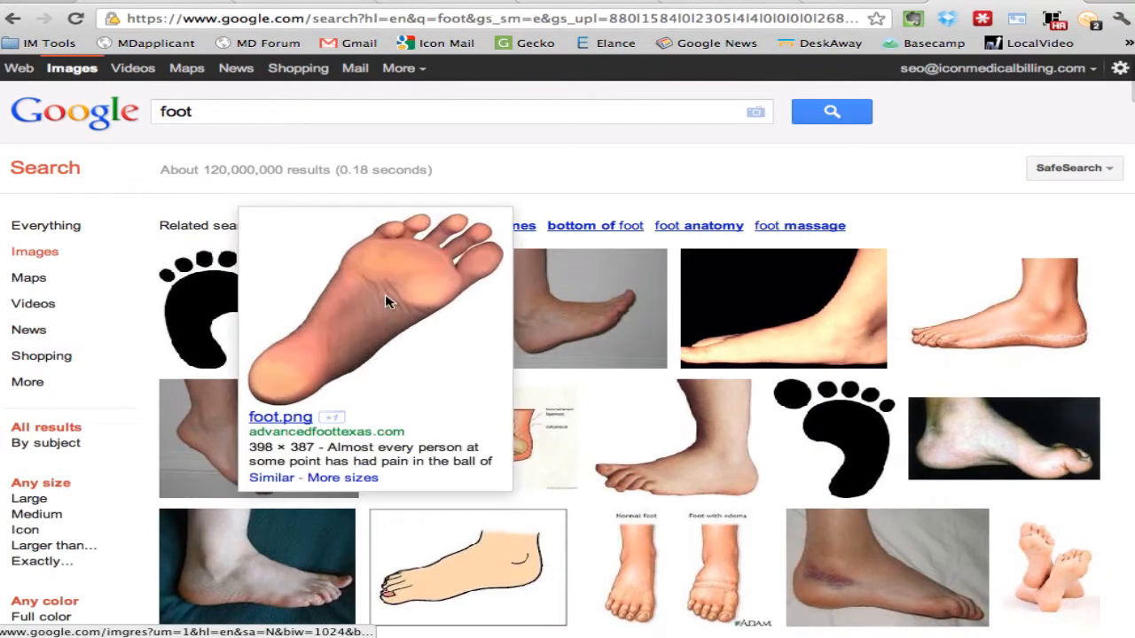
# Step: Open the full-size foot.png from advancedfoottexas.com, take a screen capture of the foot, and return to the hub editor
pyautogui.click(386, 302)
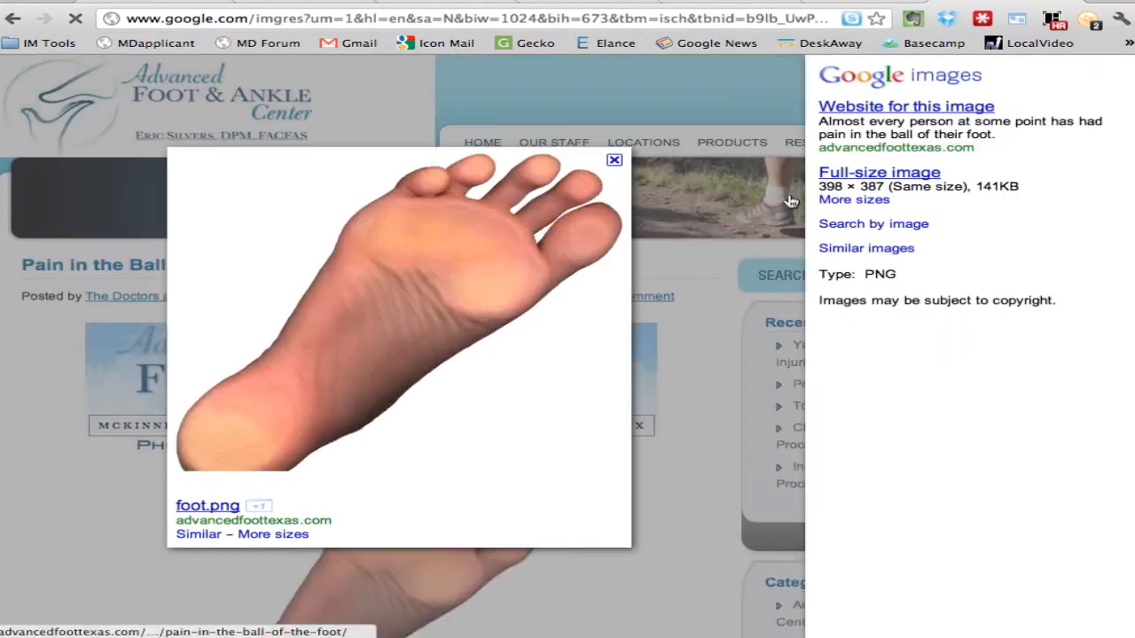
pyautogui.click(854, 178)
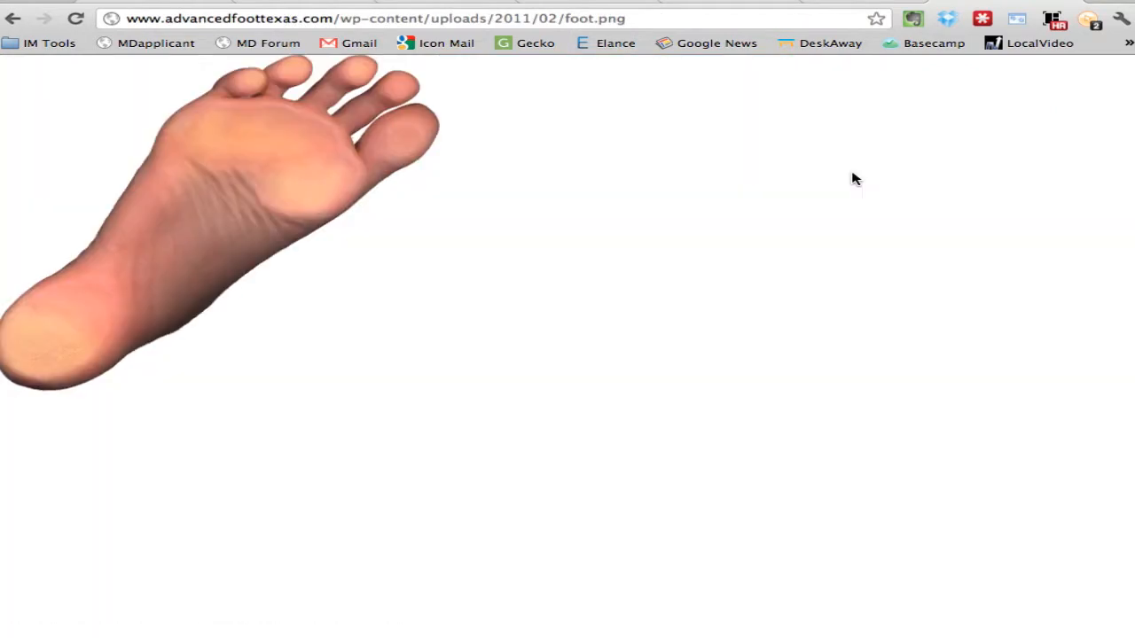
pyautogui.press('super+shift+4')
pyautogui.moveTo(490, 58); pyautogui.dragTo(154, 357)
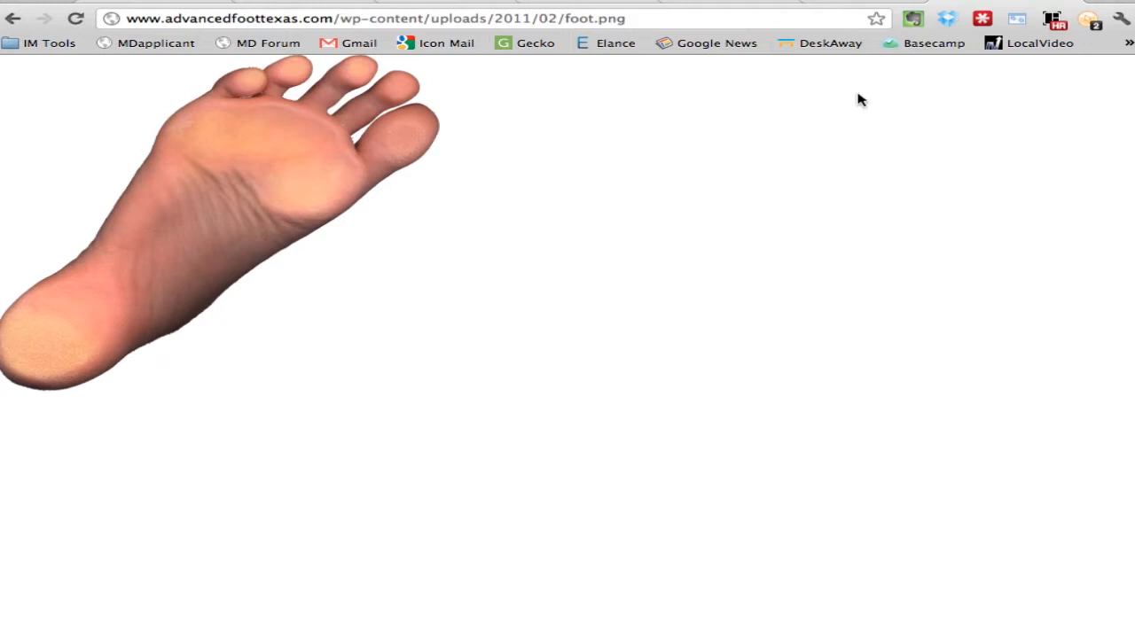
pyautogui.click(1071, 4)
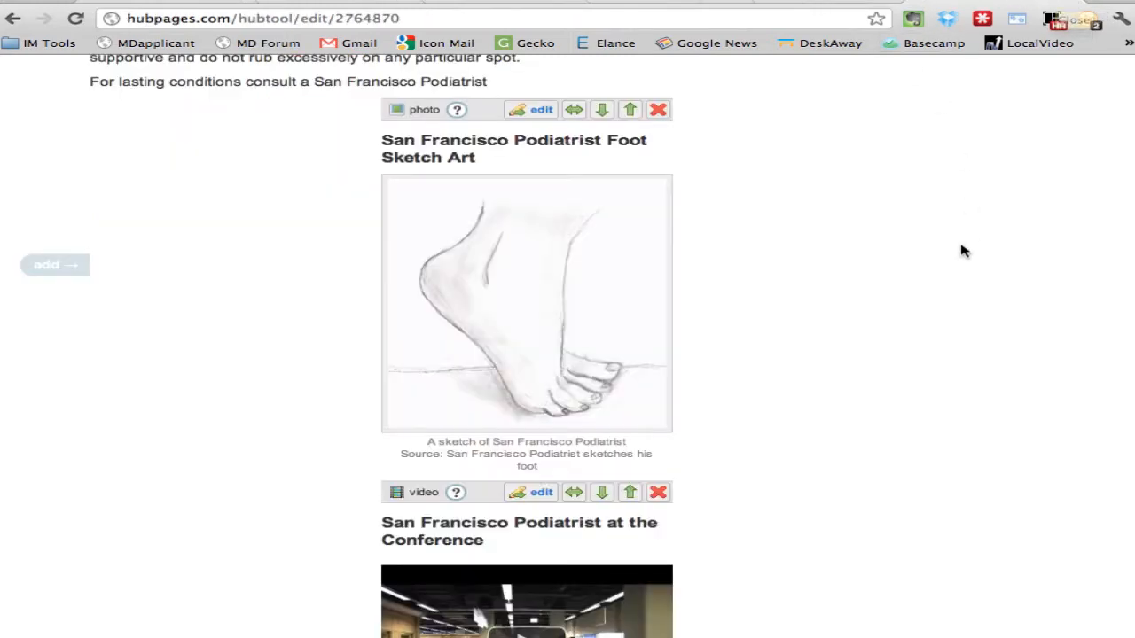
# Step: Add a photo capsule to the hub and open the empty capsule for editing
pyautogui.scroll(15, 965, 251)
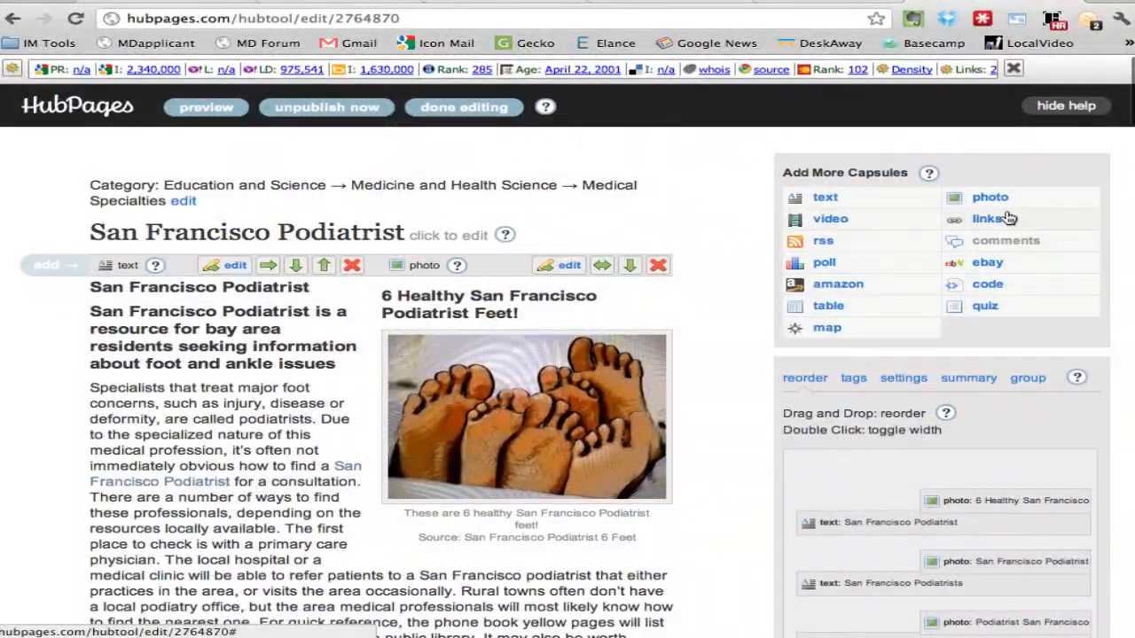
pyautogui.click(1004, 200)
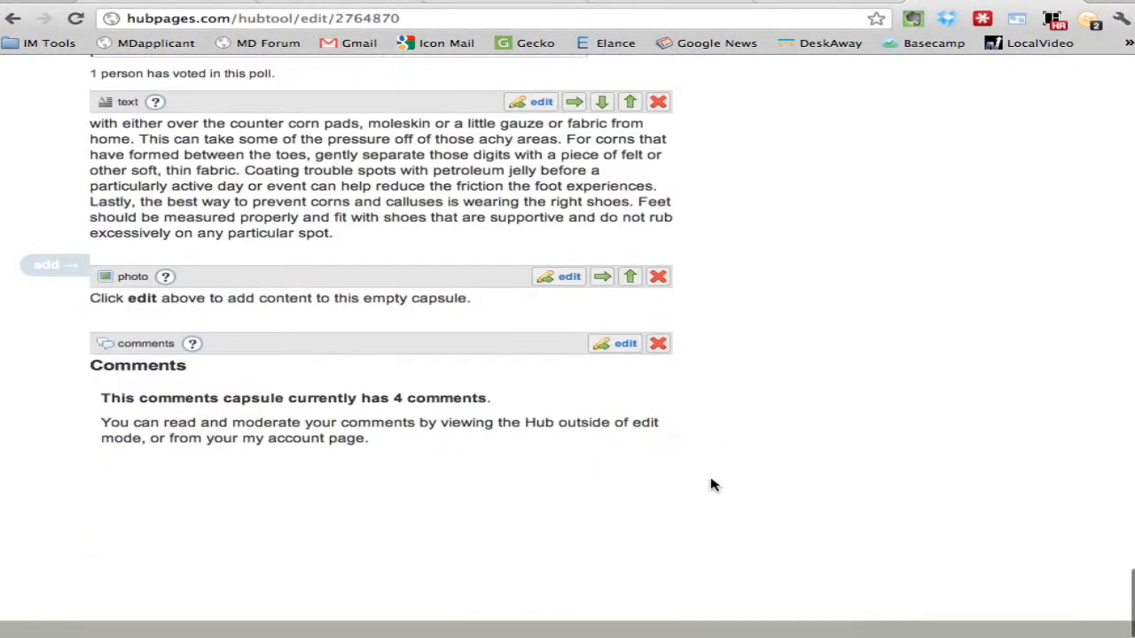
pyautogui.click(570, 277)
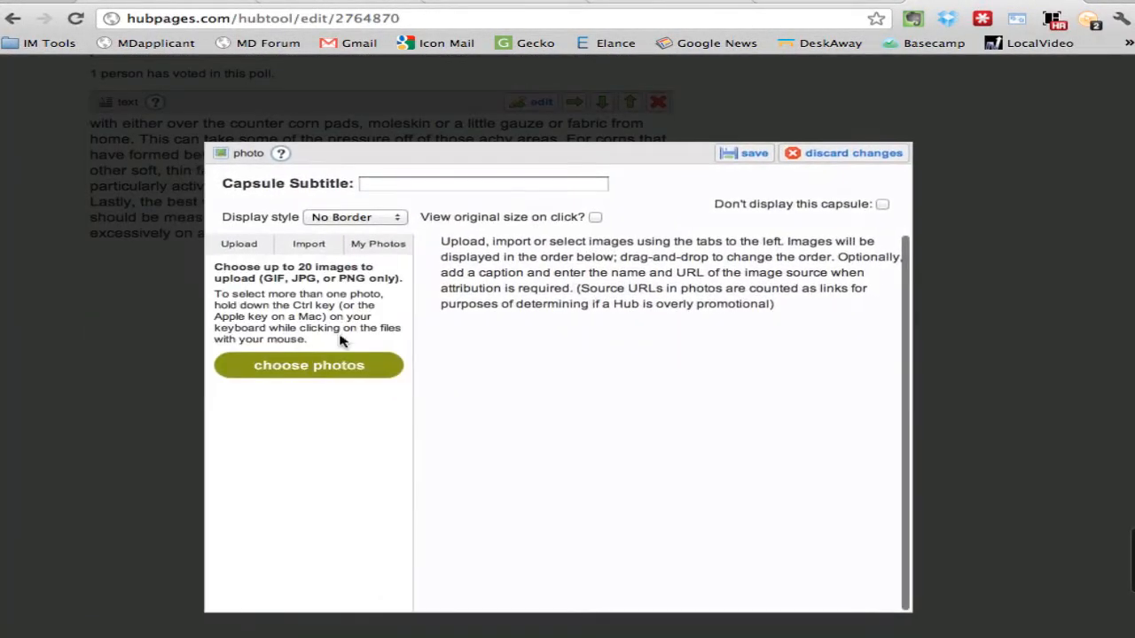
# Step: Upload the "Podiatrist San Francisco" image from the Desktop folder "feet photos" into the photo capsule
pyautogui.click(301, 366)
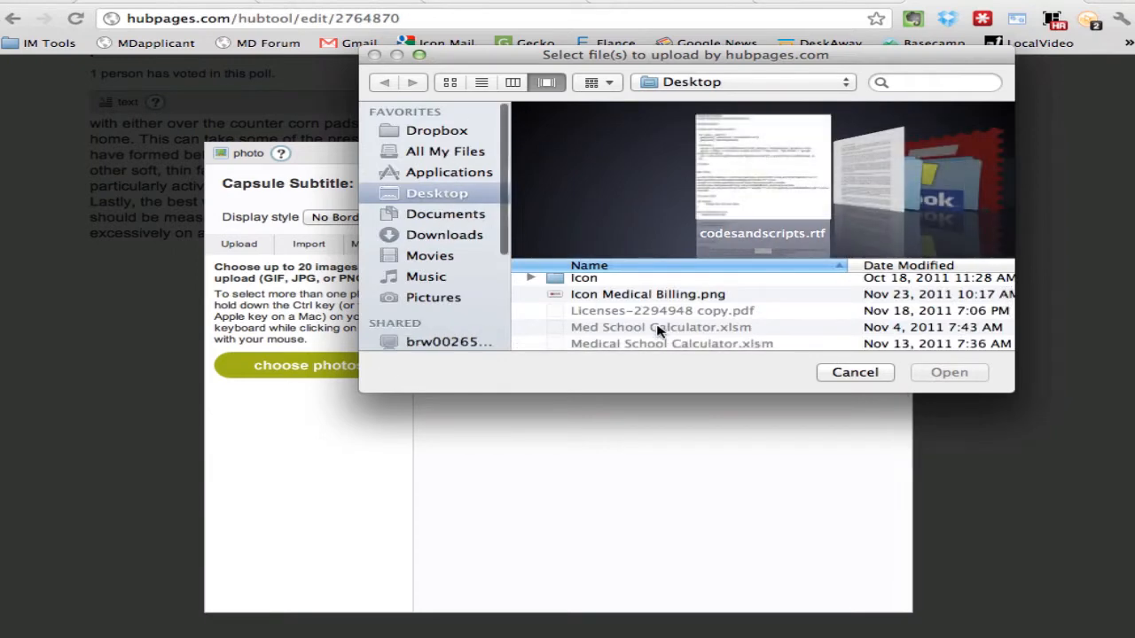
pyautogui.scroll(1, 658, 330)
pyautogui.scroll(2, 658, 331)
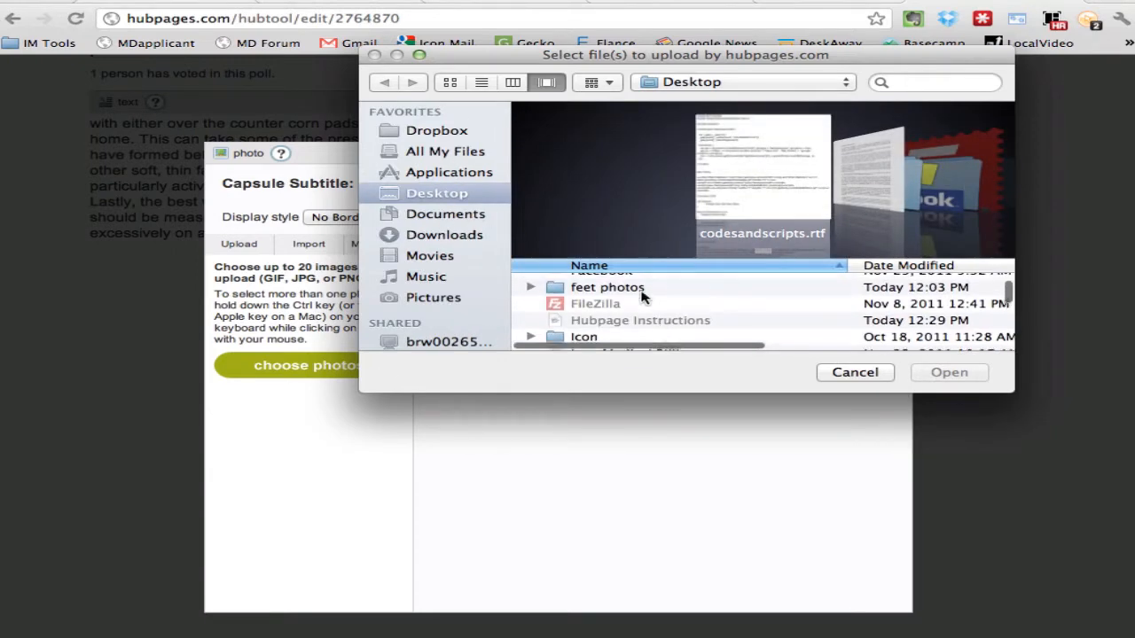
pyautogui.doubleClick(642, 290)
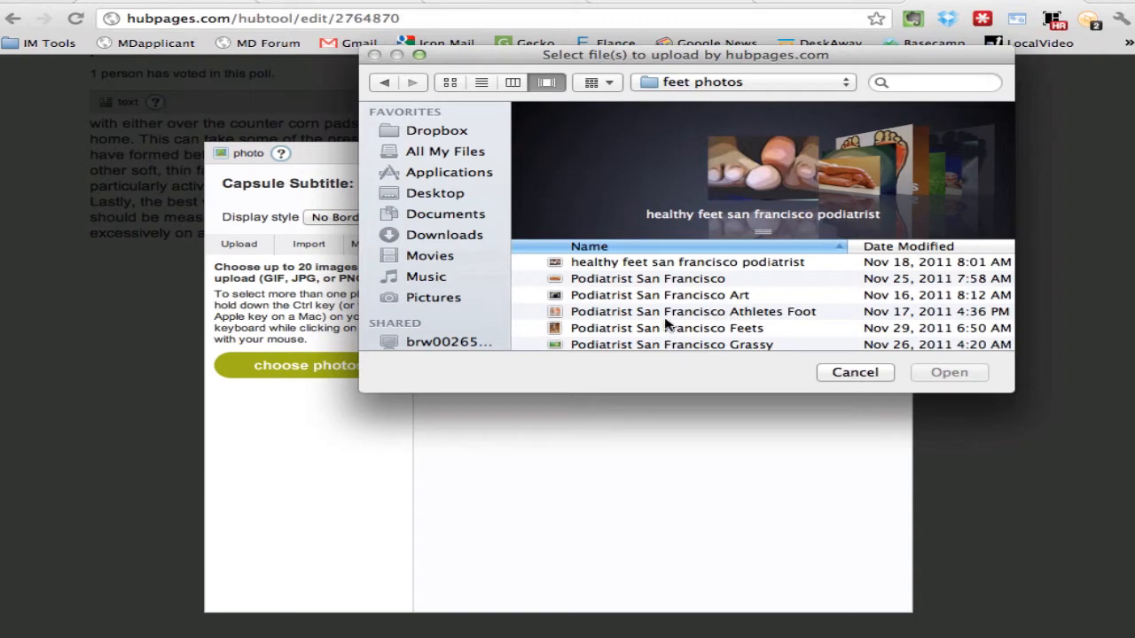
pyautogui.scroll(-1, 667, 319)
pyautogui.scroll(1, 667, 323)
pyautogui.doubleClick(651, 286)
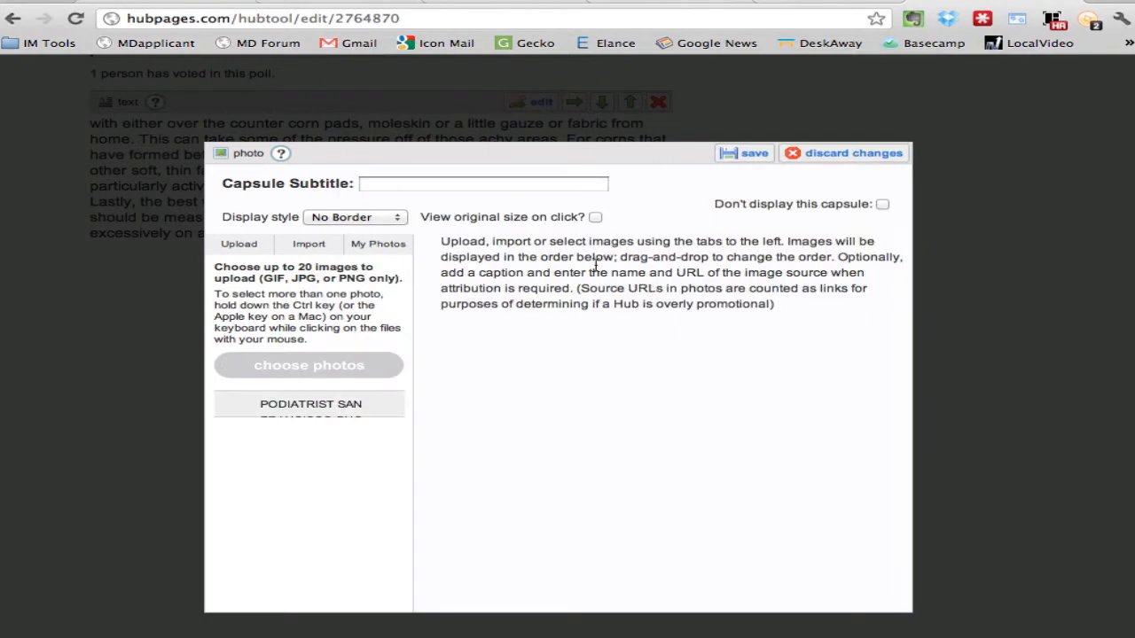
# Step: Set the photo capsule's display style to With Border and its subtitle to "San Francisco Podiatrist Sleepy Feet"
pyautogui.click(386, 222)
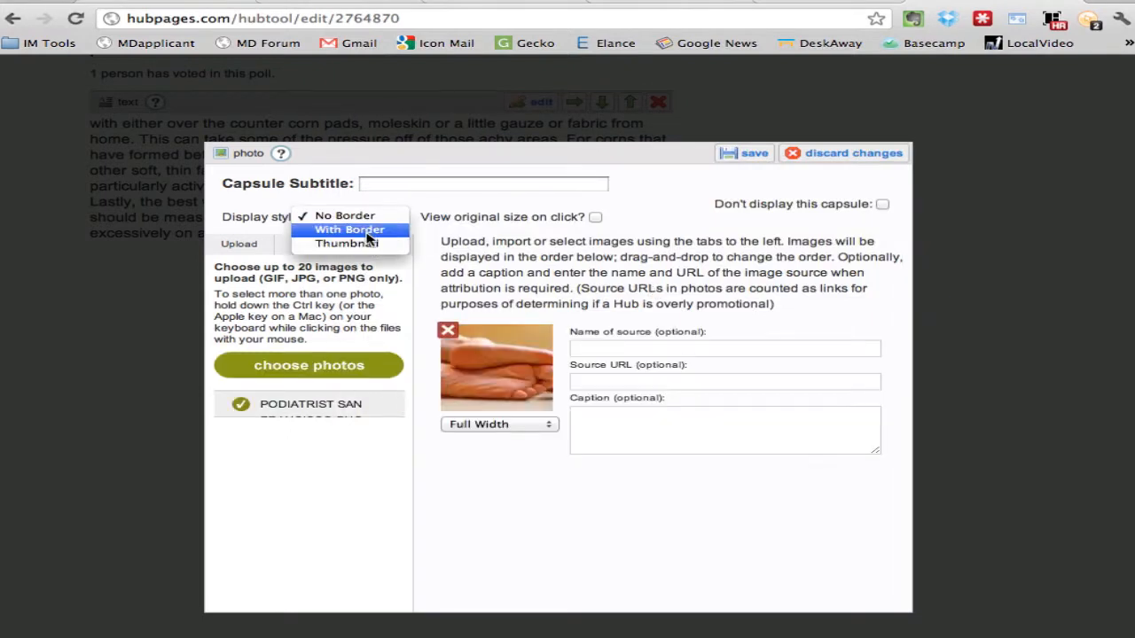
pyautogui.click(371, 229)
pyautogui.click(422, 183)
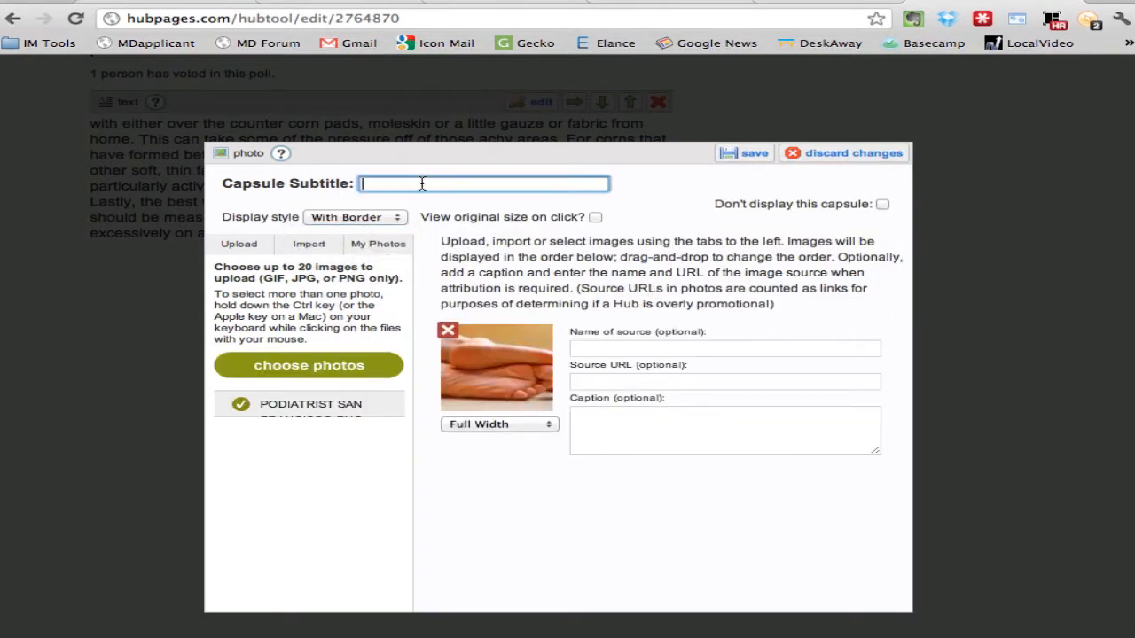
pyautogui.write('San Francisco Podiatrist Sleep')
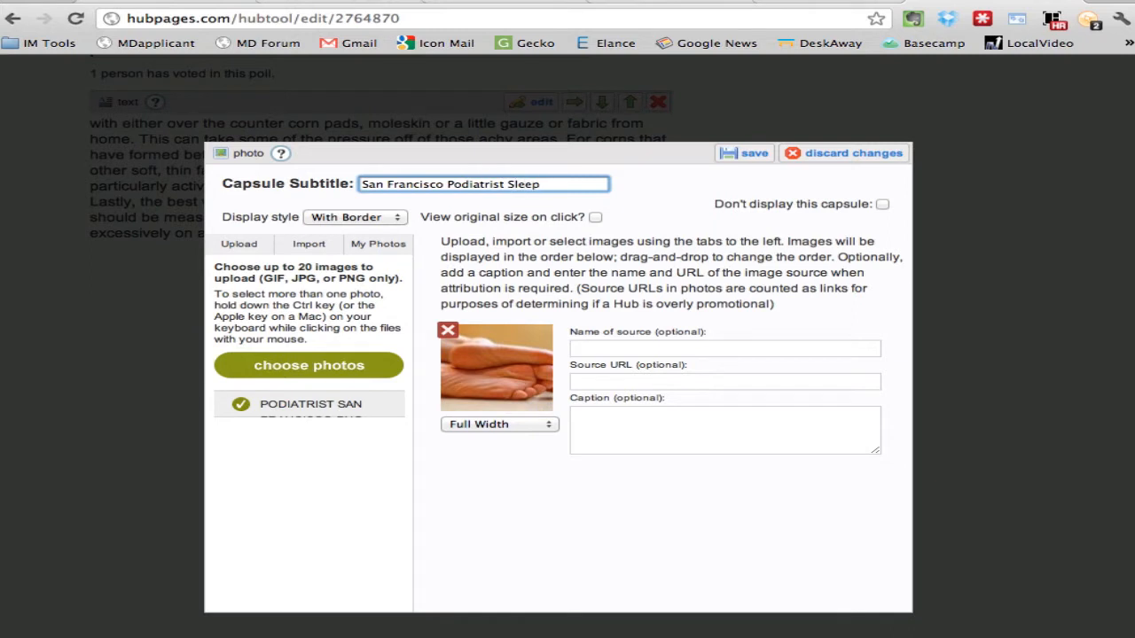
pyautogui.write('y Feet')
# Step: Name the source "San Francisco Podiatrist", caption the photo "This is a picture of San Francisco Podiatrist sleepy feet.", and save the capsule
pyautogui.click(673, 347)
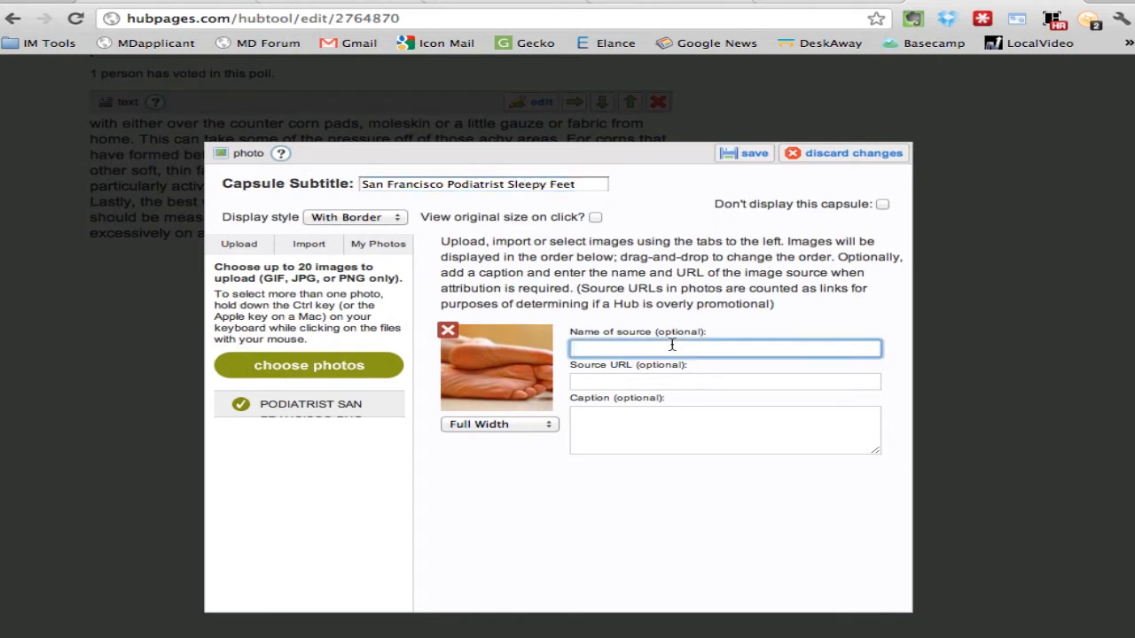
pyautogui.write('San Francisco Posdiatrist')
pyautogui.click(670, 426)
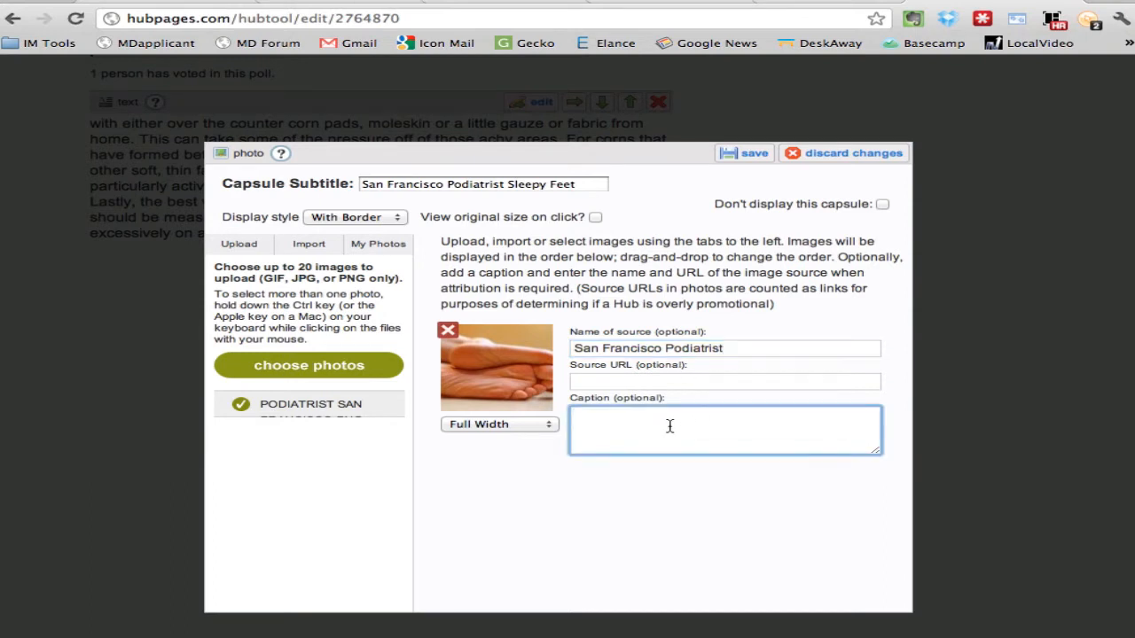
pyautogui.write('This is a a')
pyautogui.press('BackSpace')
pyautogui.write('picture os')
pyautogui.press('BackSpace')
pyautogui.write('f San Francisoc')
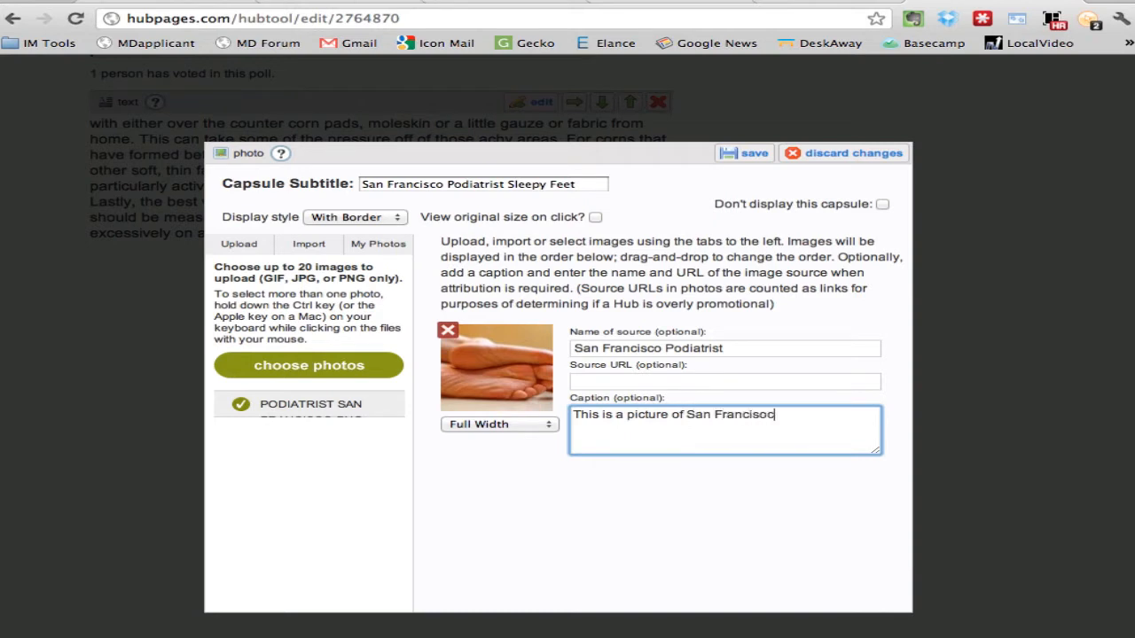
pyautogui.press('BackSpace')
pyautogui.press('BackSpace')
pyautogui.write('co Podiatrist sleepy feet.')
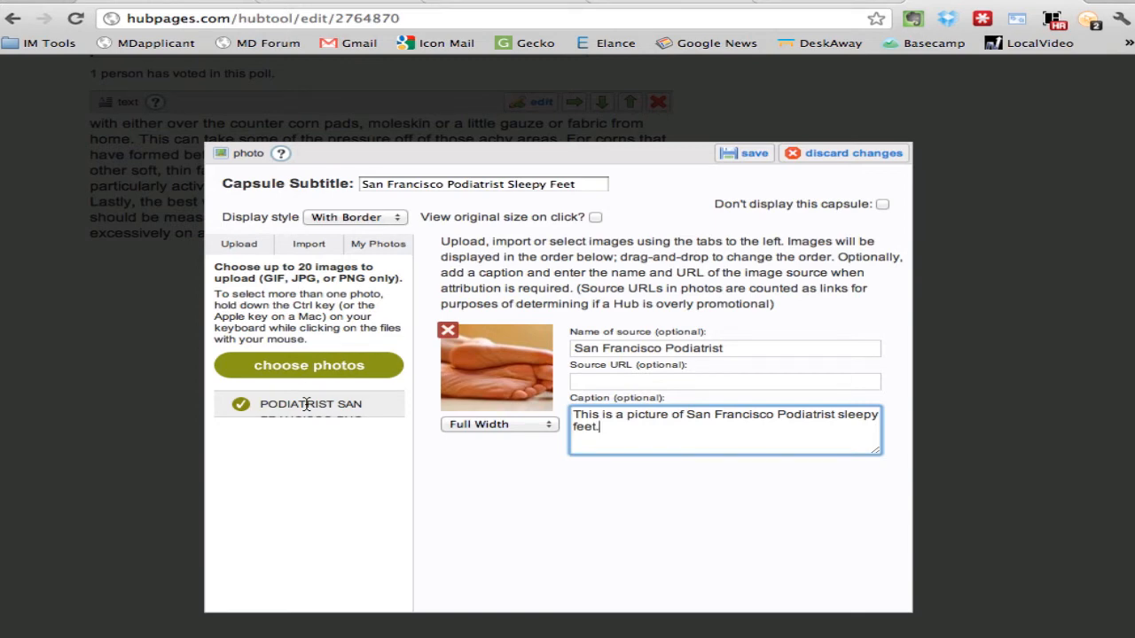
pyautogui.click(749, 156)
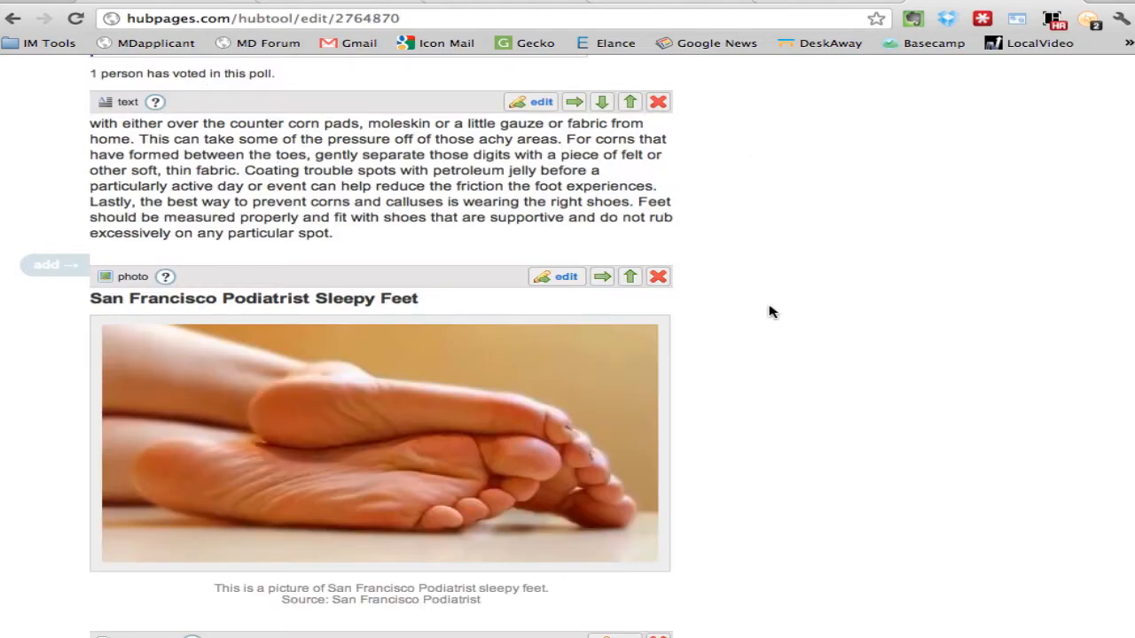
# Step: Shift the sleepy feet photo capsule to half width on the right side of the hub's content column
pyautogui.scroll(15, 770, 312)
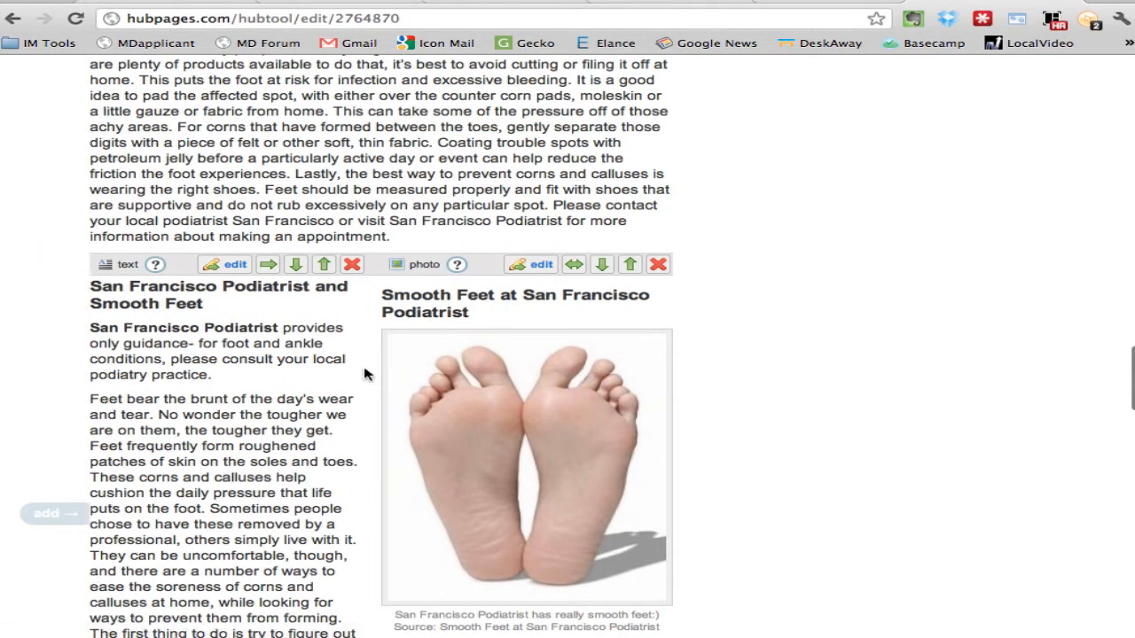
pyautogui.scroll(-15, 847, 449)
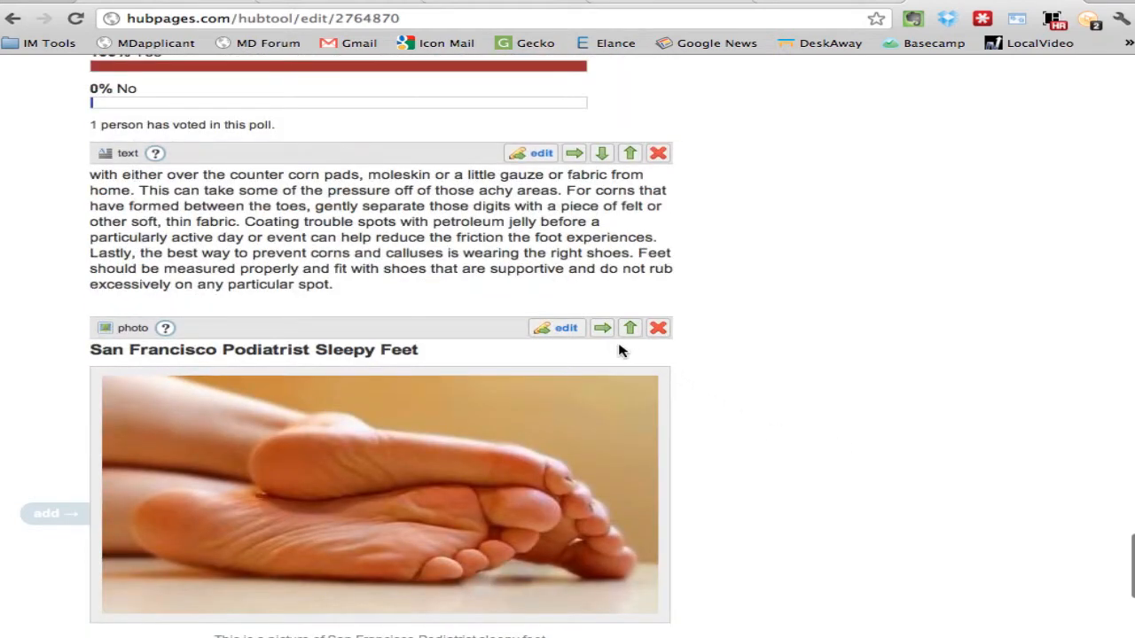
pyautogui.click(603, 329)
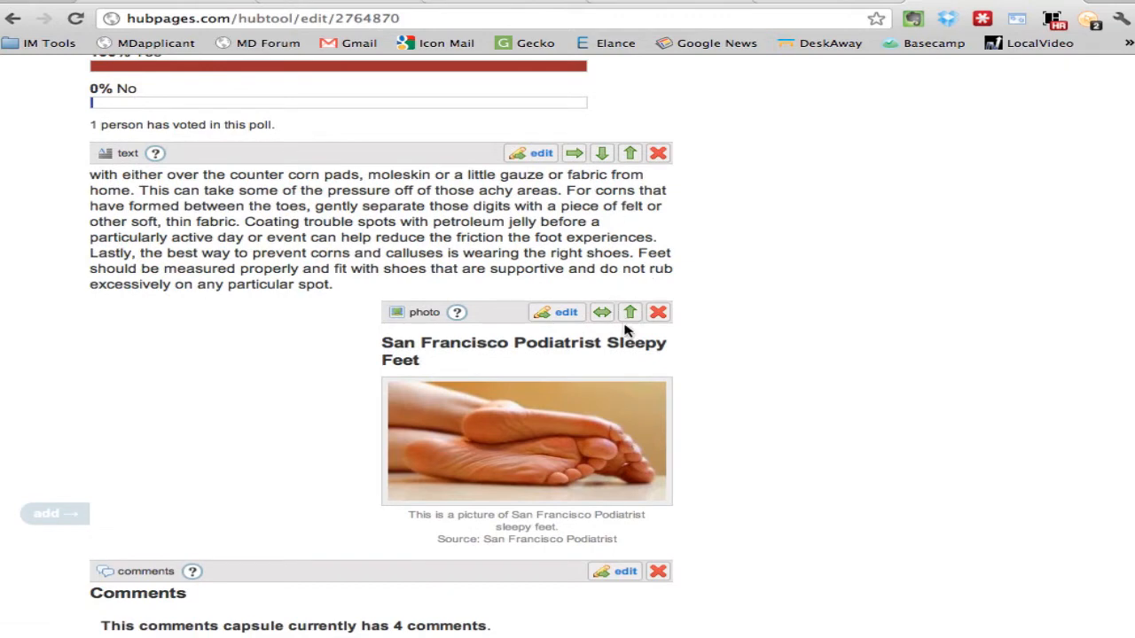
# Step: Place the sleepy feet photo capsule at half width beside the last text capsule, trying a lower position and full width along the way
pyautogui.click(629, 313)
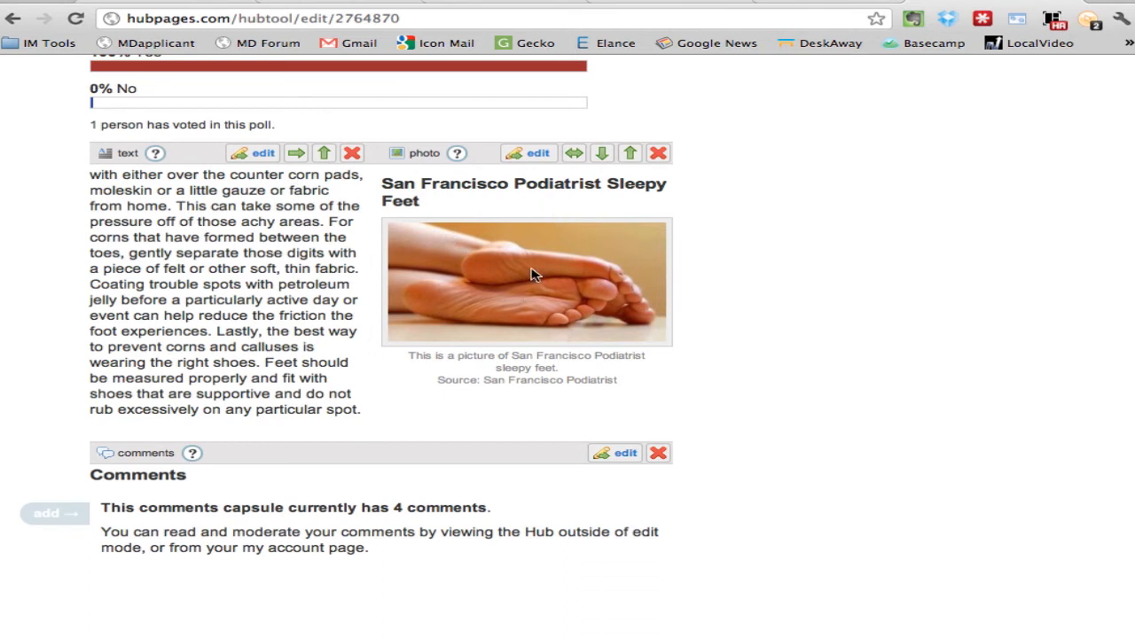
pyautogui.click(604, 155)
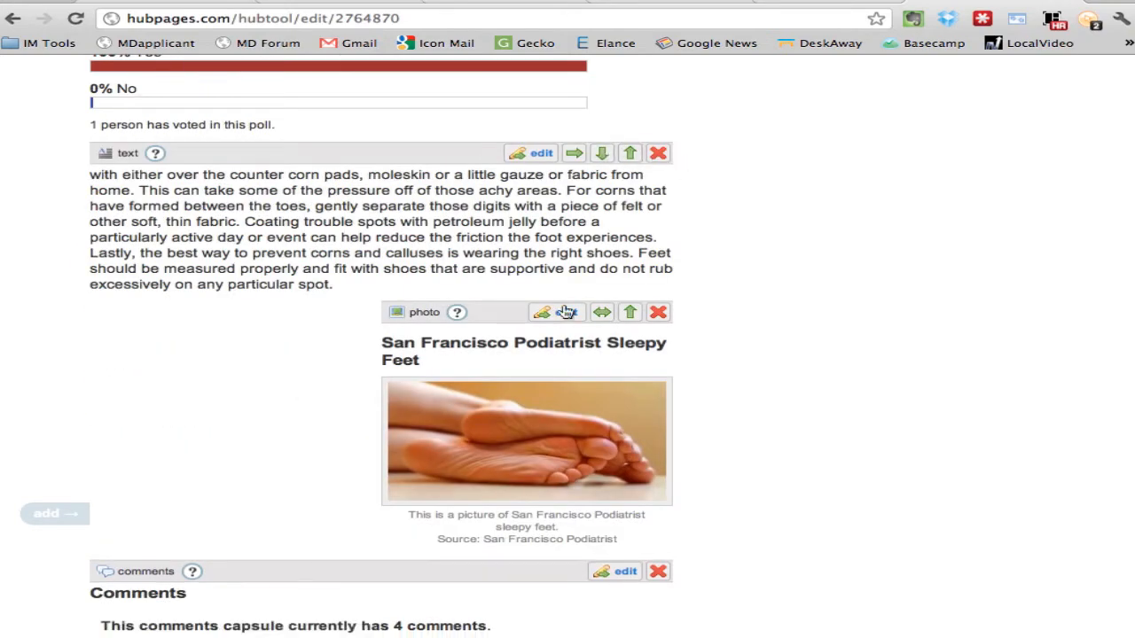
pyautogui.click(630, 312)
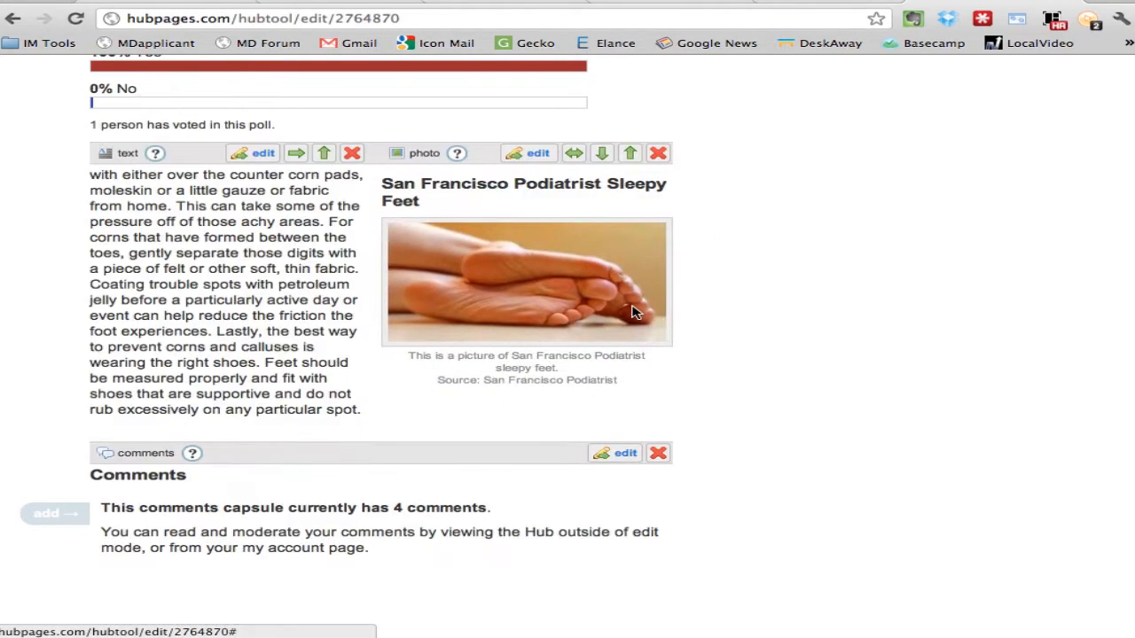
pyautogui.click(574, 155)
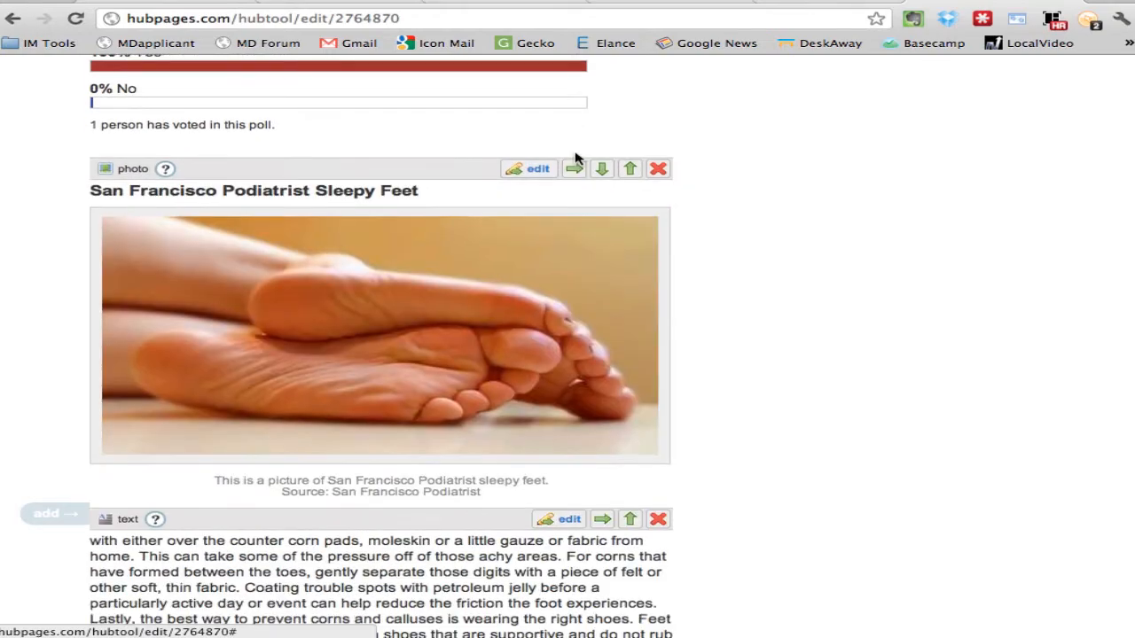
pyautogui.click(574, 169)
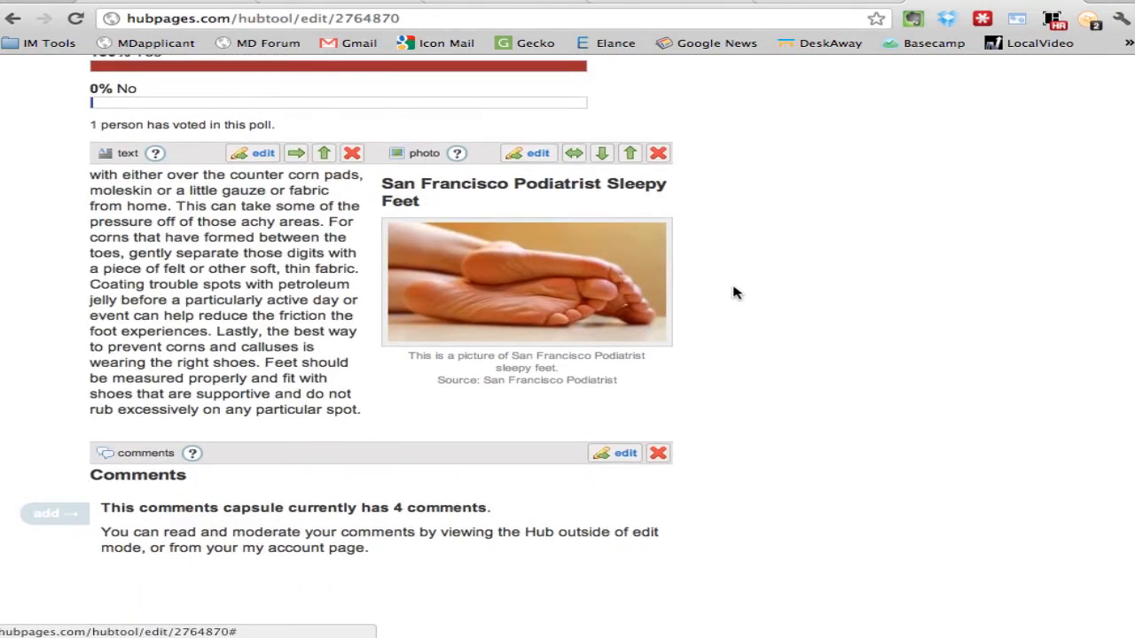
# Step: Finish editing and check how the new text and sleepy feet photo appear on the published hub
pyautogui.scroll(10, 734, 292)
pyautogui.scroll(10, 733, 293)
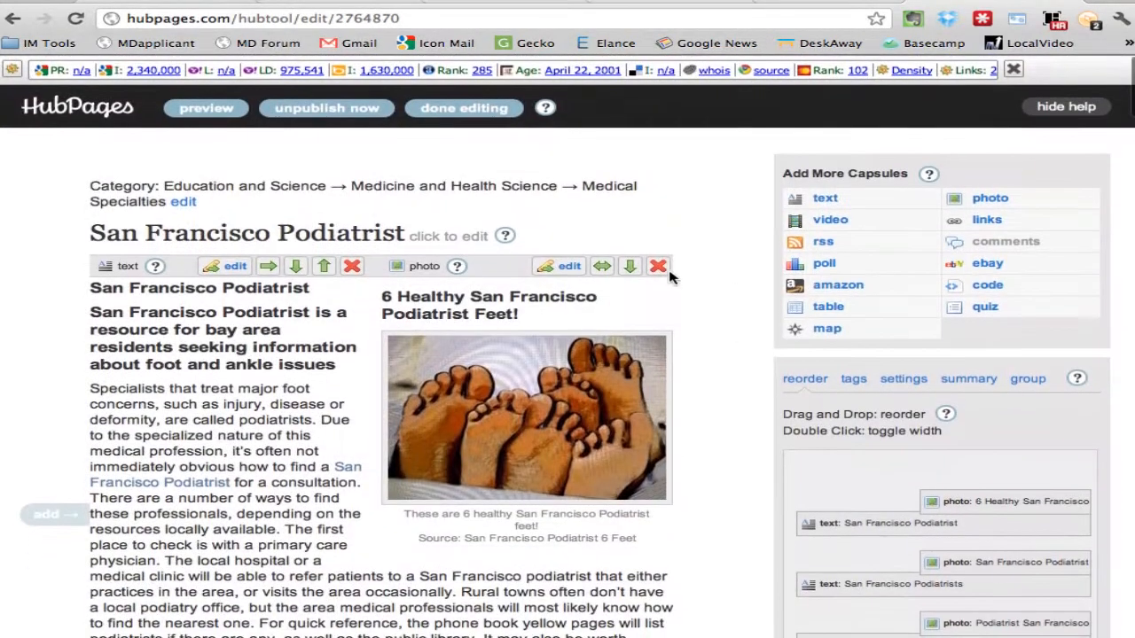
pyautogui.click(479, 109)
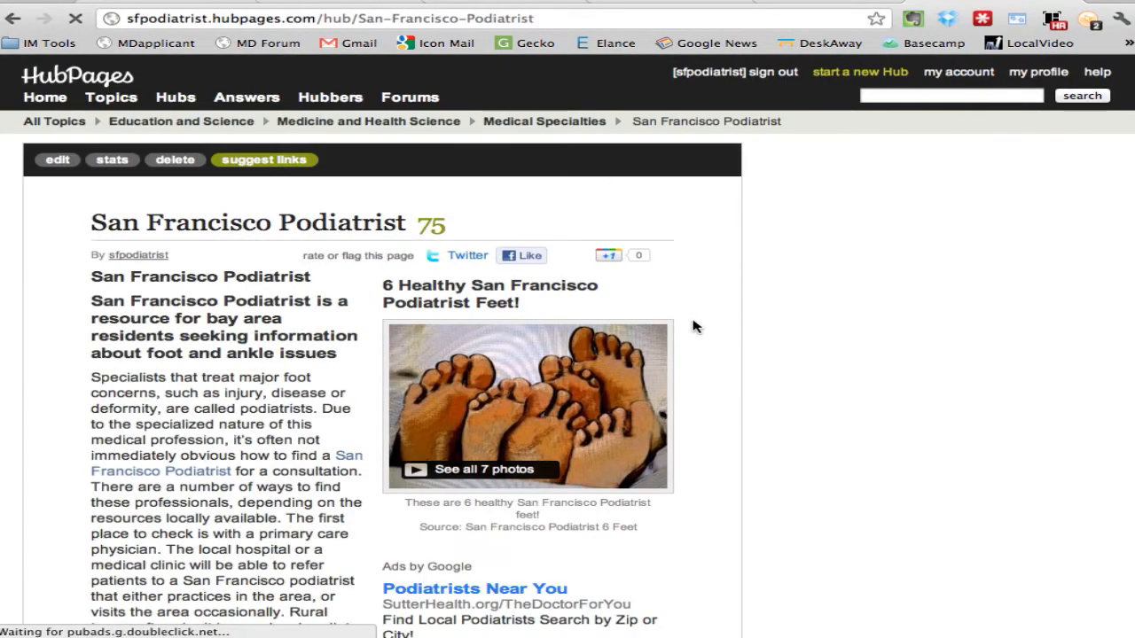
pyautogui.scroll(-20, 695, 327)
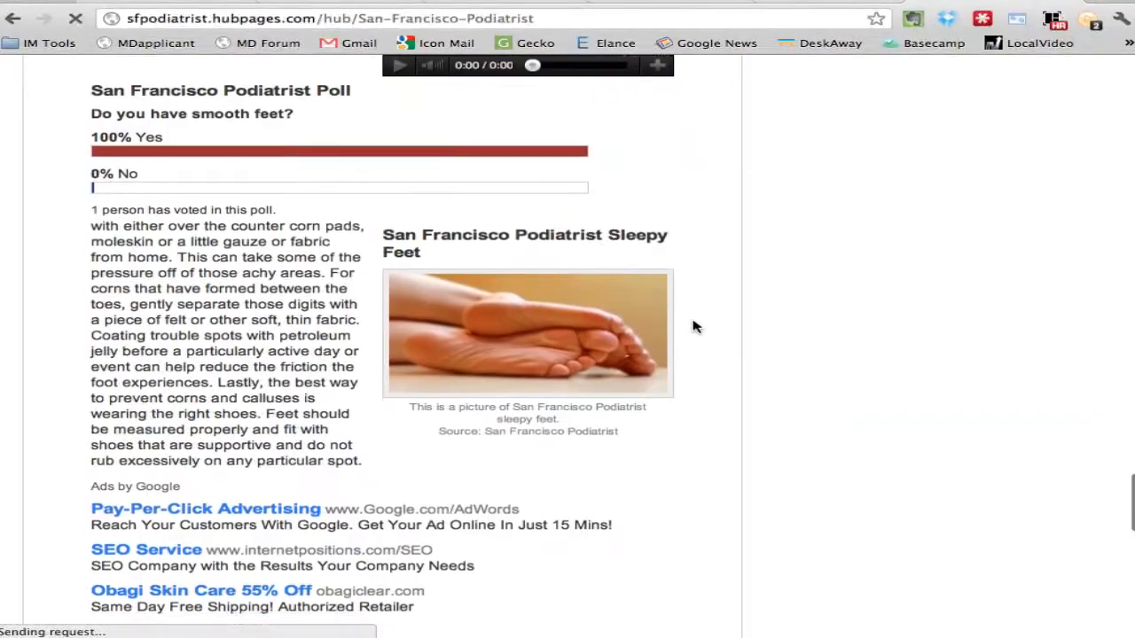
pyautogui.scroll(10, 694, 327)
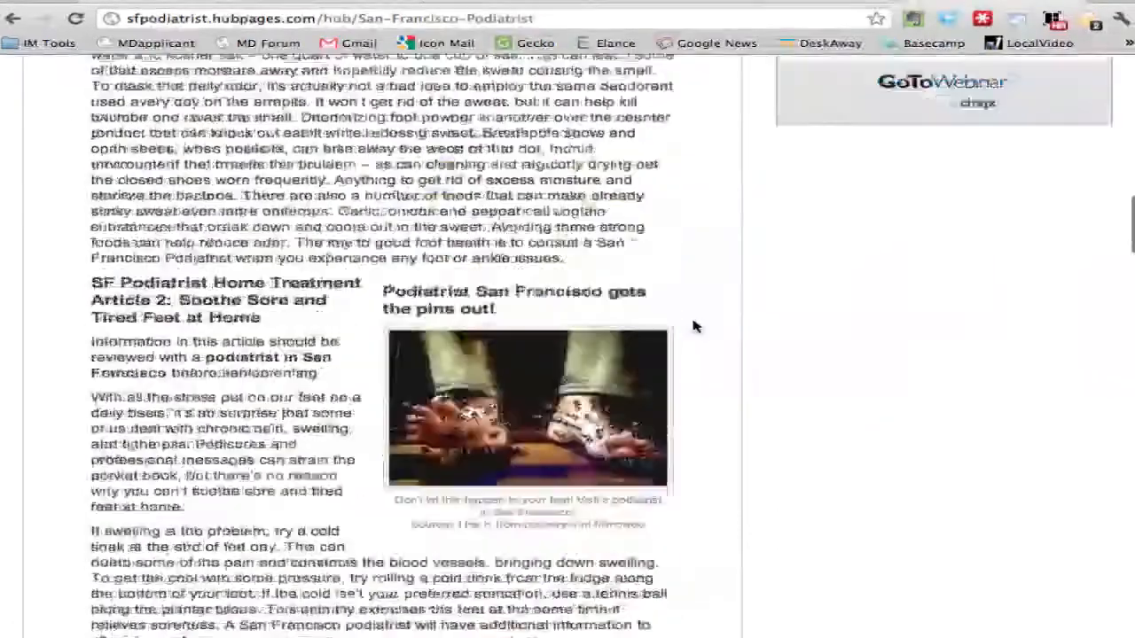
pyautogui.scroll(10, 695, 327)
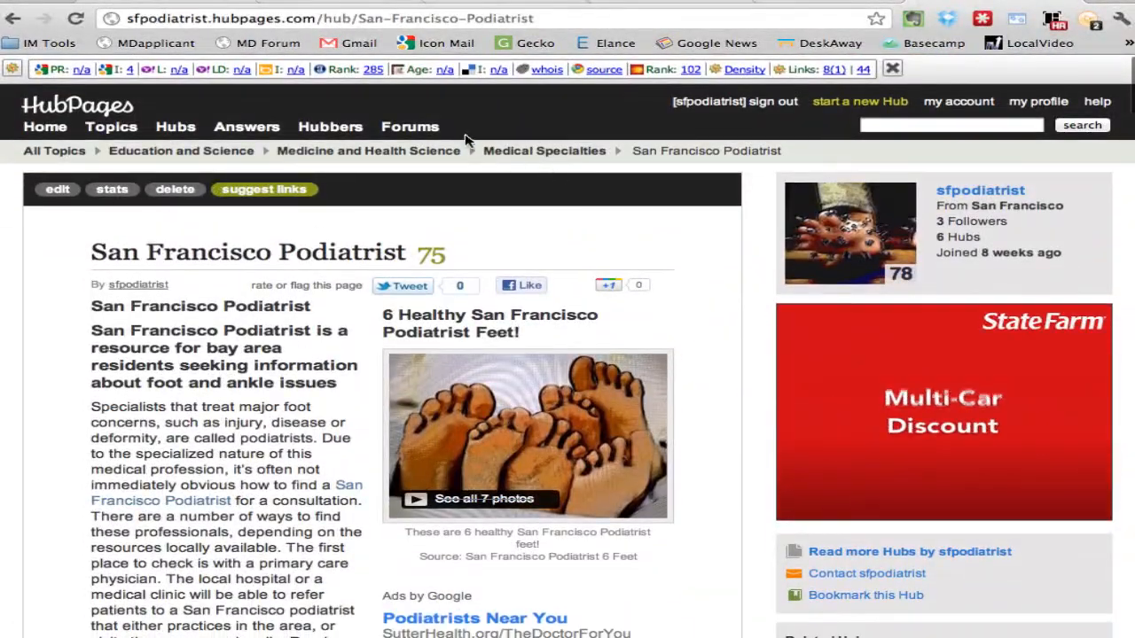
# Step: Reopen the San Francisco Podiatrist hub for editing and delete the sleepy feet photo capsule and the text capsule below the poll
pyautogui.click(67, 191)
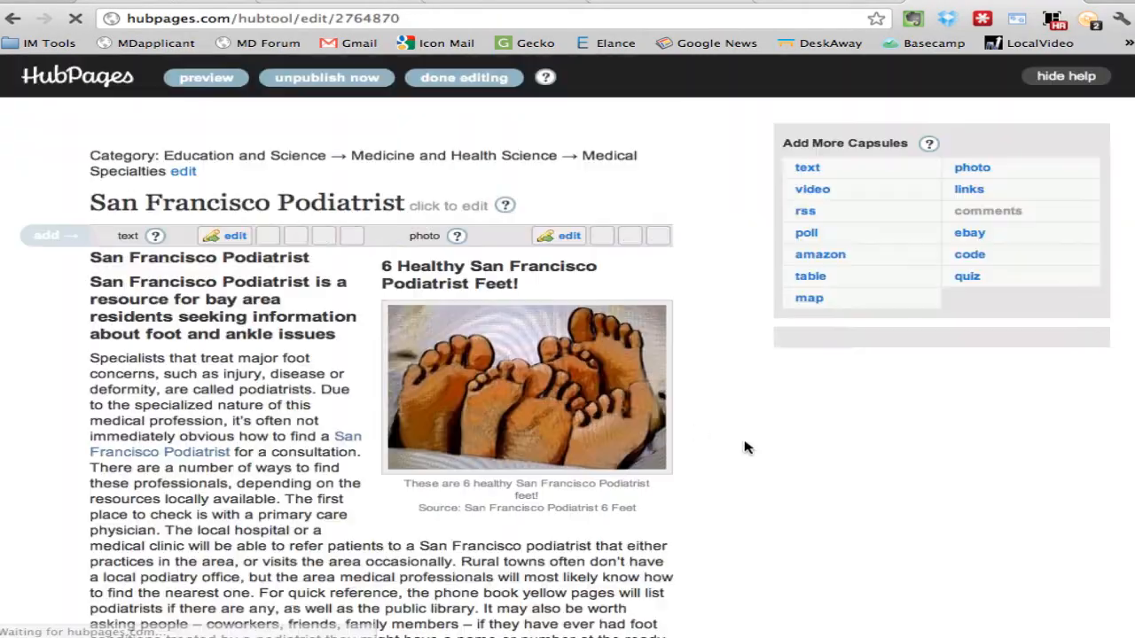
pyautogui.scroll(-15, 755, 451)
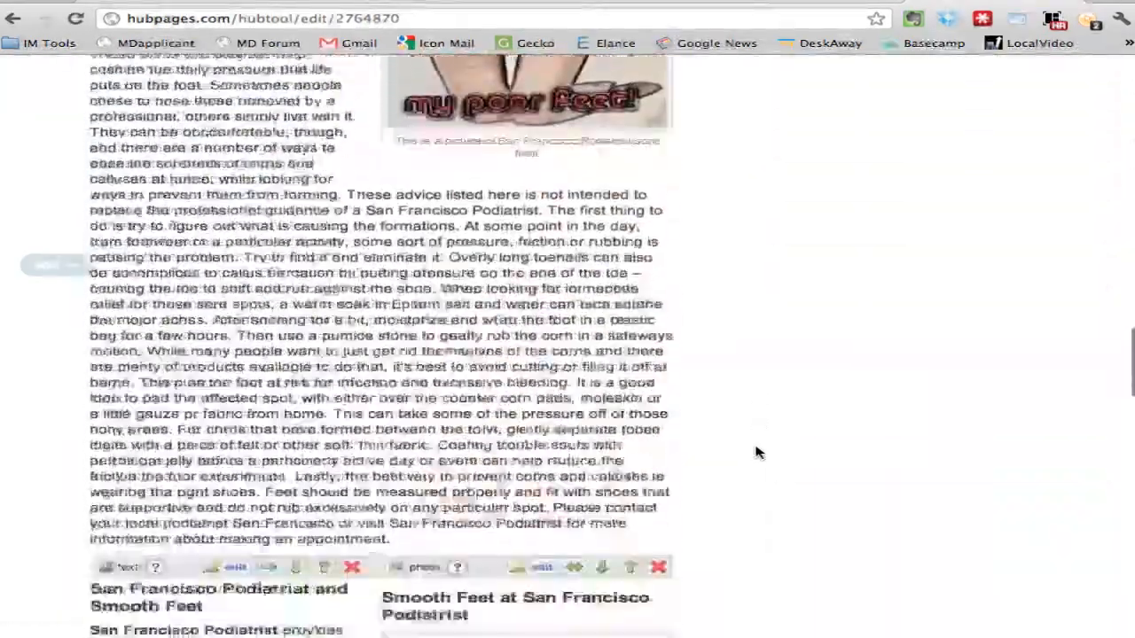
pyautogui.scroll(-15, 755, 451)
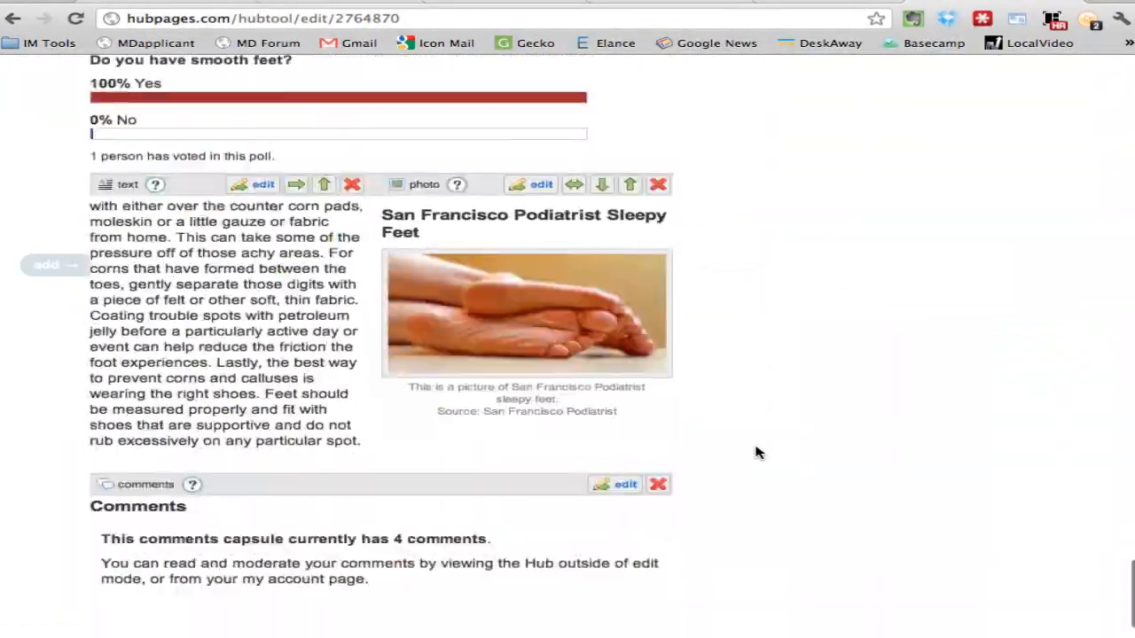
pyautogui.click(657, 184)
pyautogui.click(853, 207)
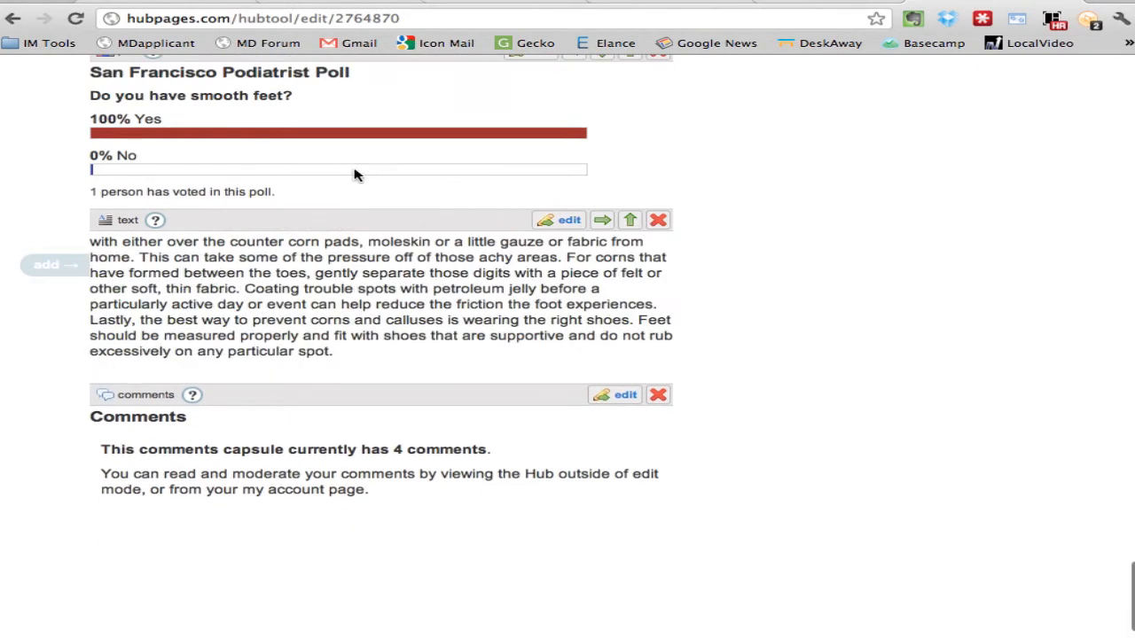
pyautogui.click(657, 219)
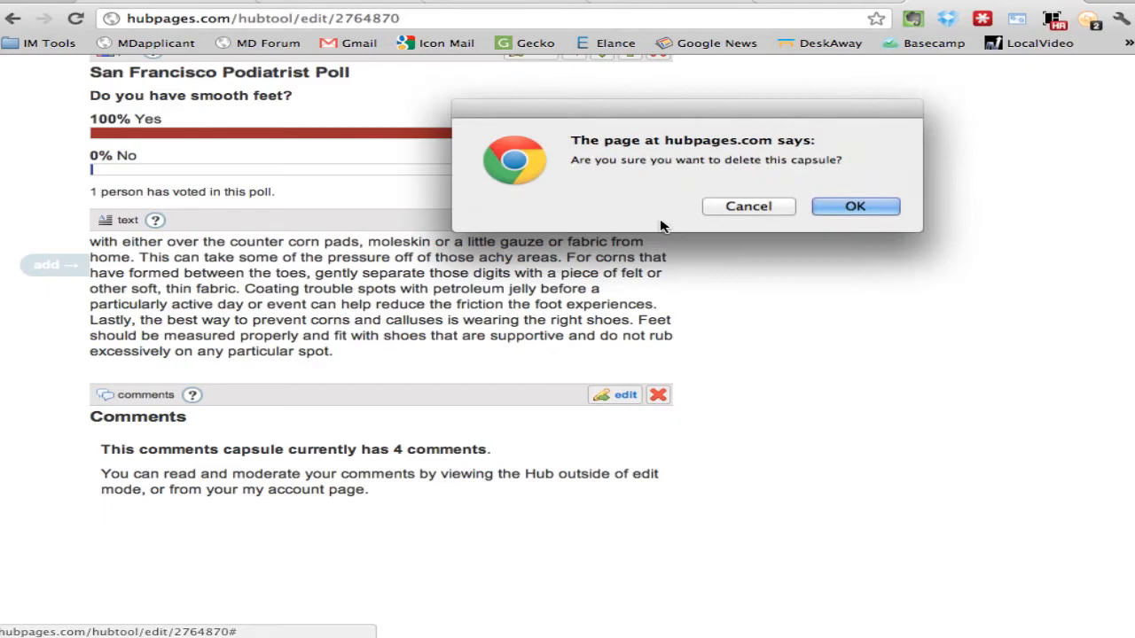
pyautogui.click(853, 207)
# Step: Close the editor and review the published hub from its articles down through the poll and the comments
pyautogui.scroll(15, 849, 213)
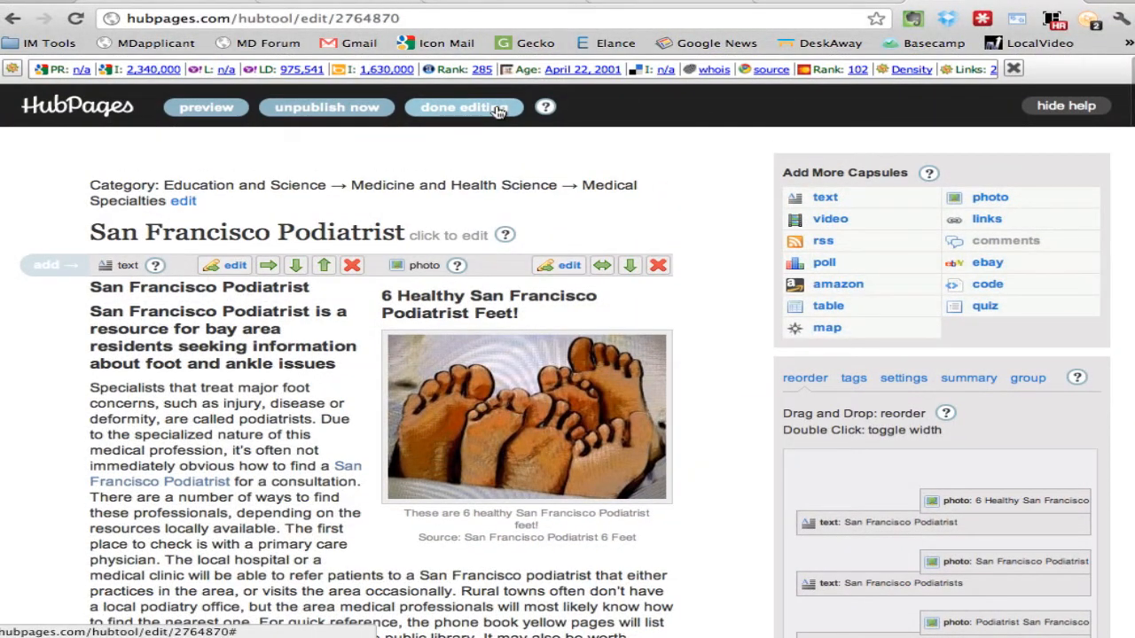
pyautogui.click(498, 108)
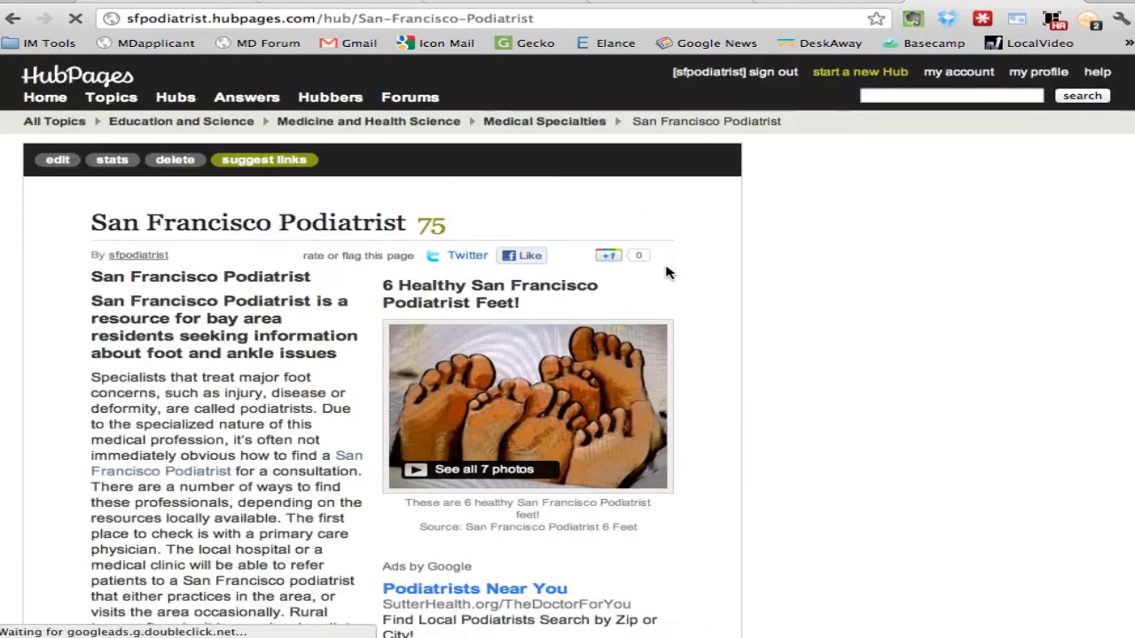
pyautogui.scroll(-15, 667, 279)
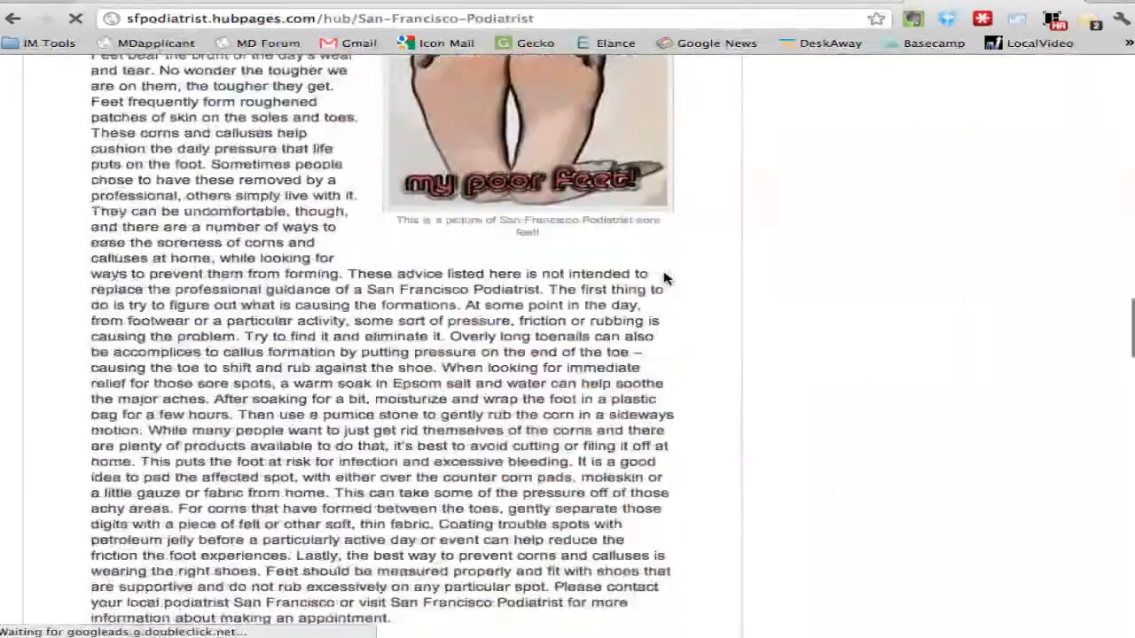
pyautogui.scroll(-7, 667, 280)
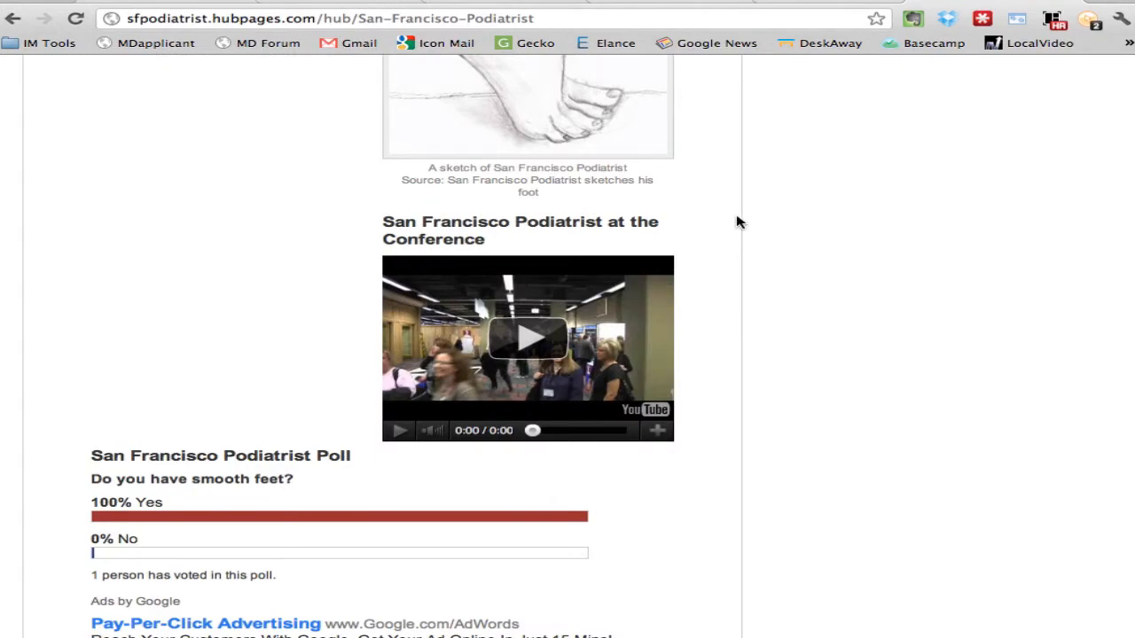
pyautogui.scroll(7, 738, 221)
pyautogui.scroll(4, 738, 222)
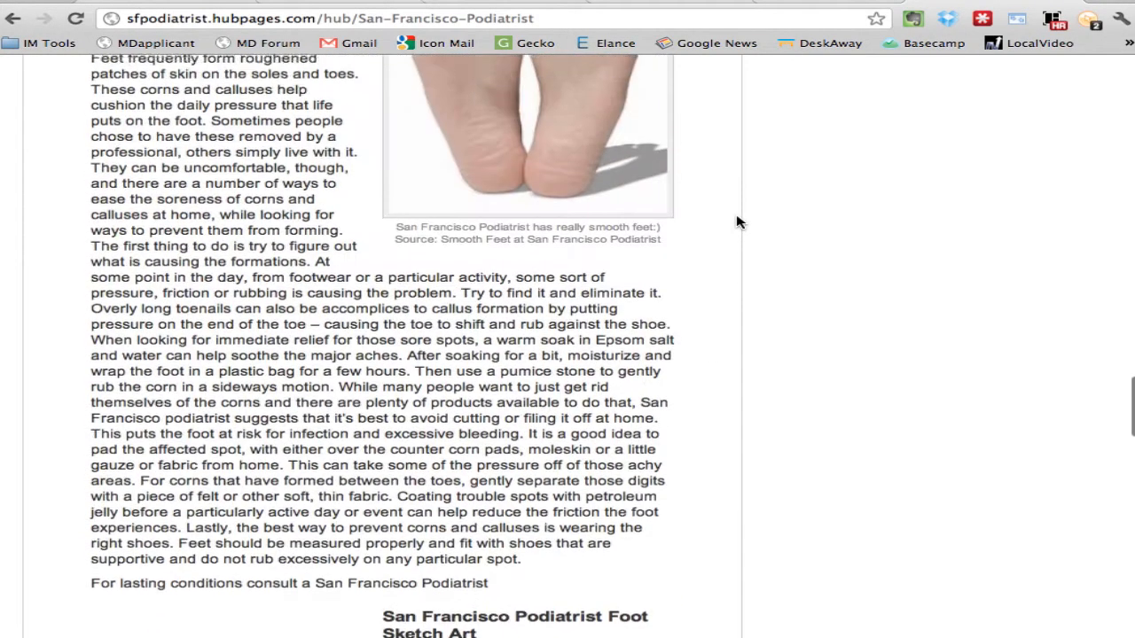
pyautogui.scroll(-15, 700, 322)
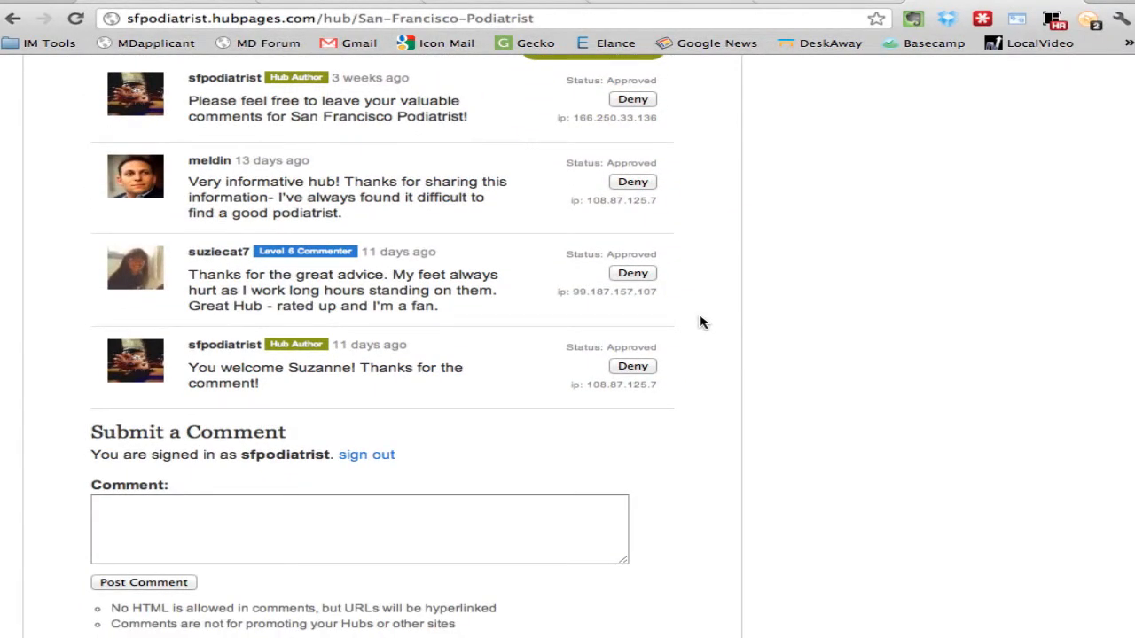
pyautogui.scroll(-2, 700, 322)
pyautogui.scroll(15, 700, 322)
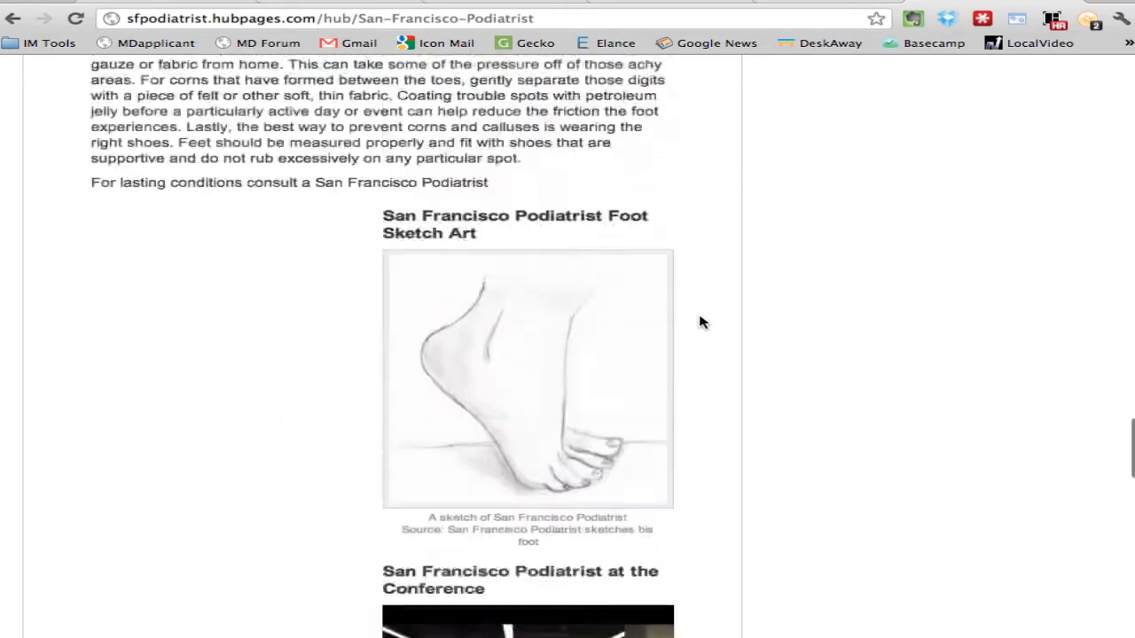
pyautogui.scroll(12, 699, 322)
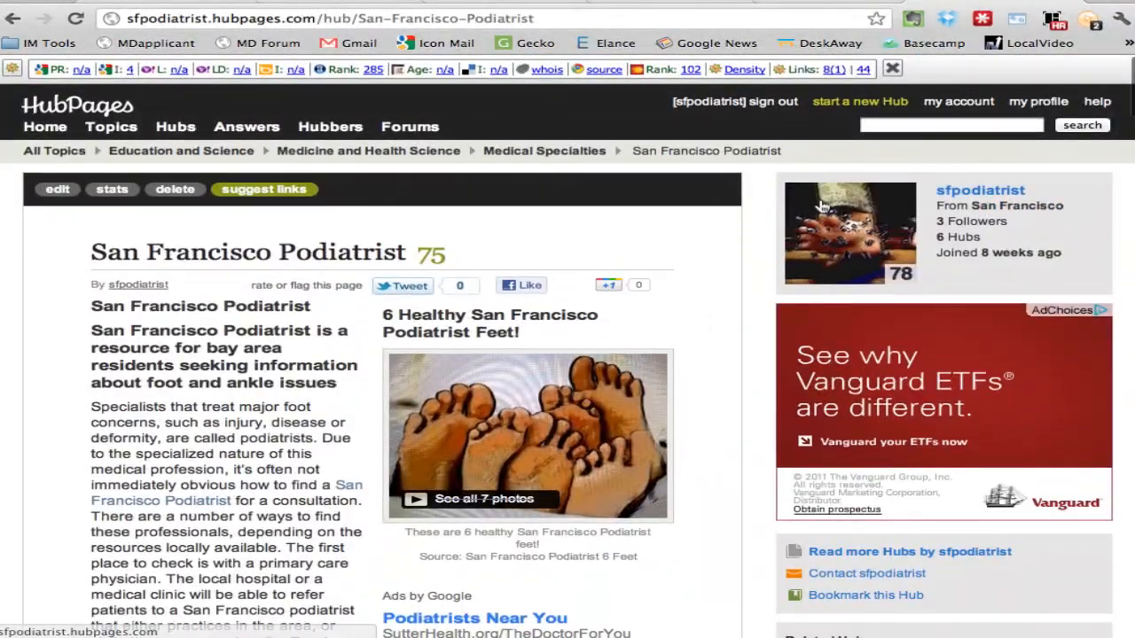
# Step: Search HubPages for "baseball" and limit the results to Hubs
pyautogui.click(918, 126)
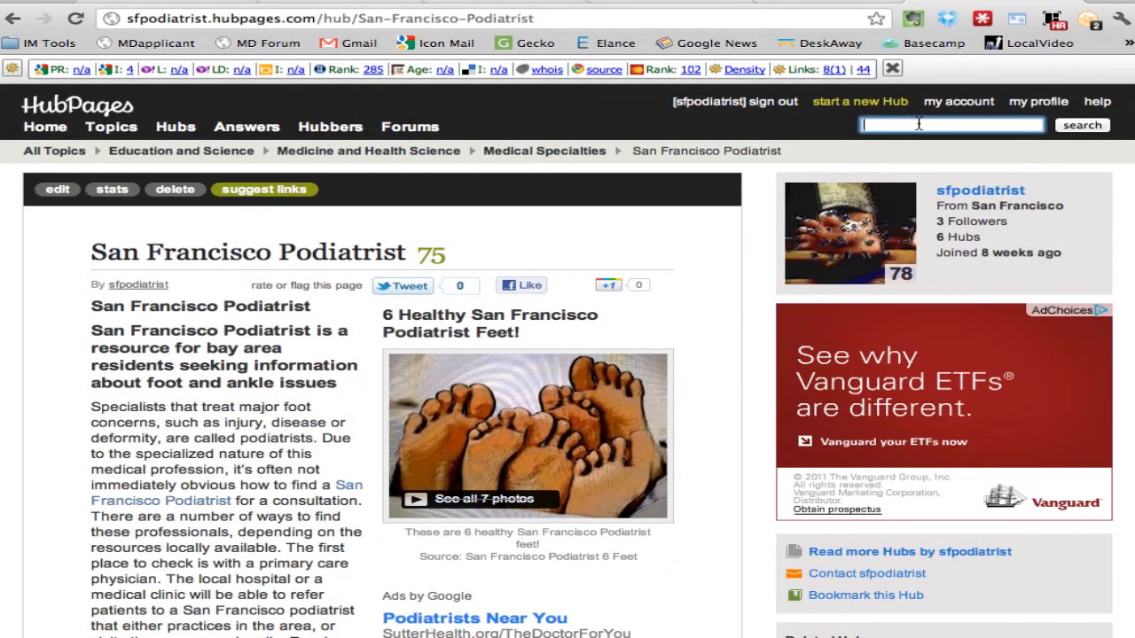
pyautogui.write('baseball')
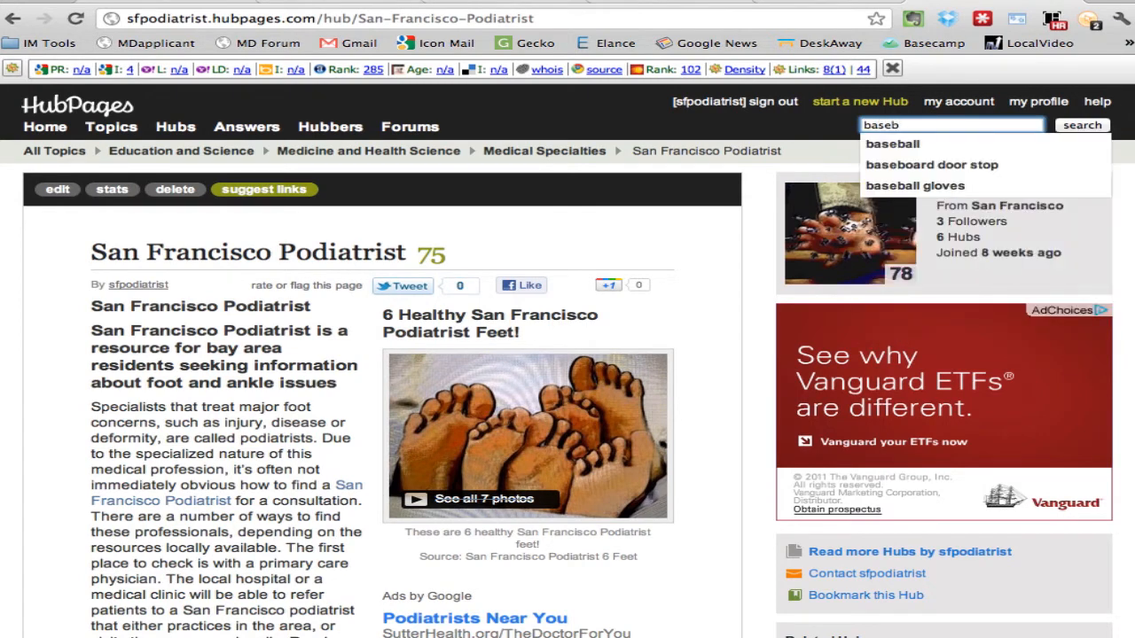
pyautogui.press('BackSpace')
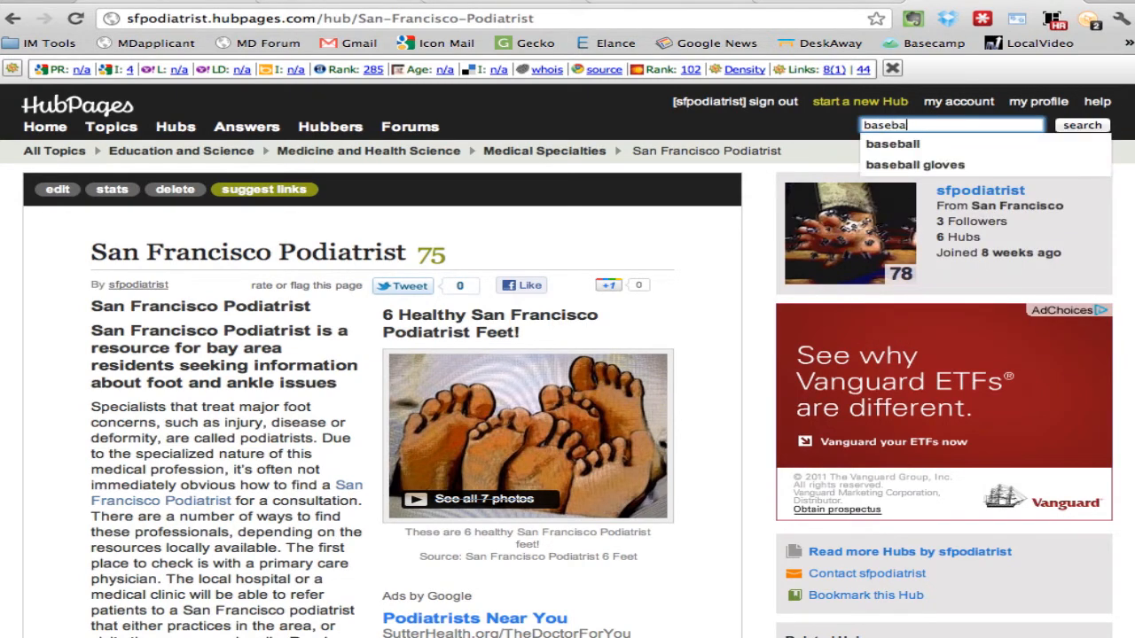
pyautogui.write(';;')
pyautogui.press('BackSpace')
pyautogui.press('BackSpace')
pyautogui.write('ll')
pyautogui.press('Return')
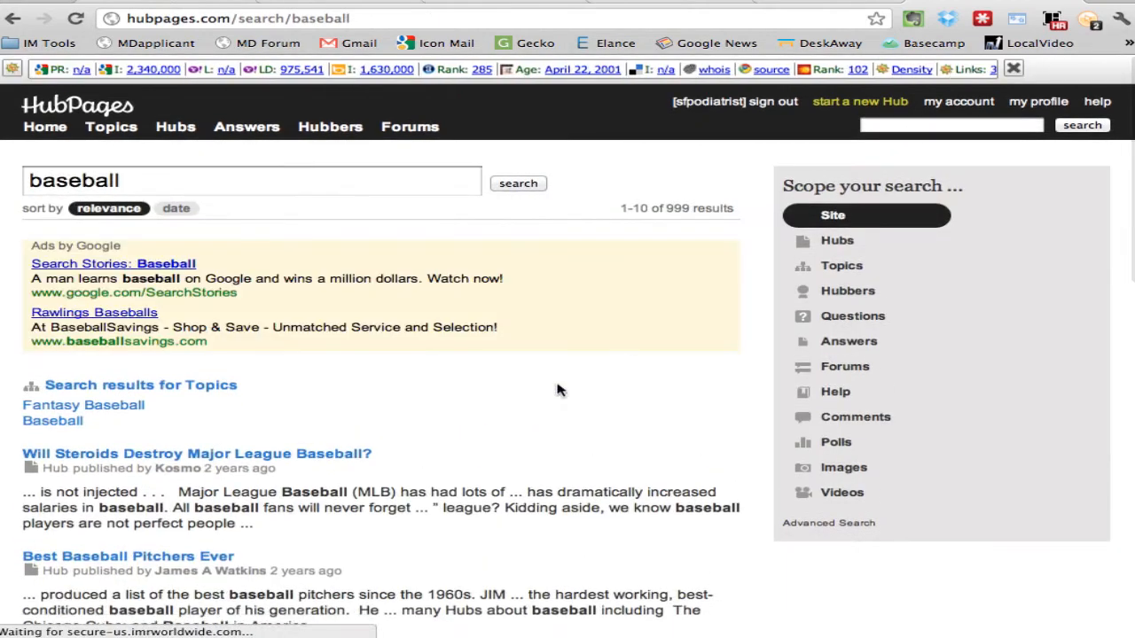
pyautogui.click(833, 242)
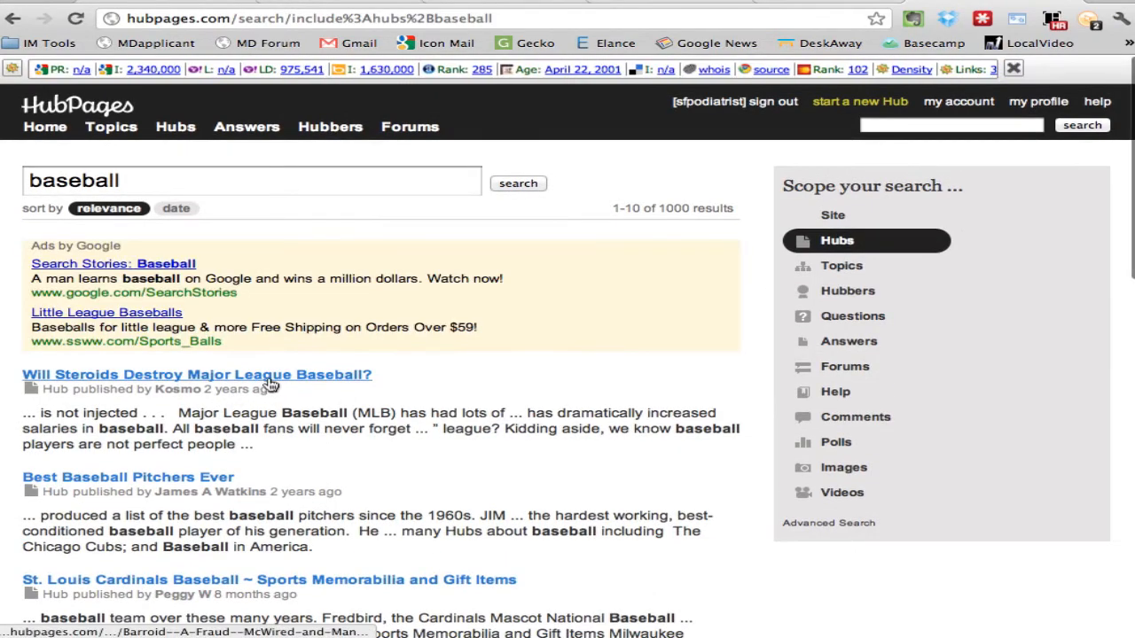
# Step: Open the hub "Will Steroids Destroy Major League Baseball?" and rate it as useful and funny
pyautogui.click(268, 383)
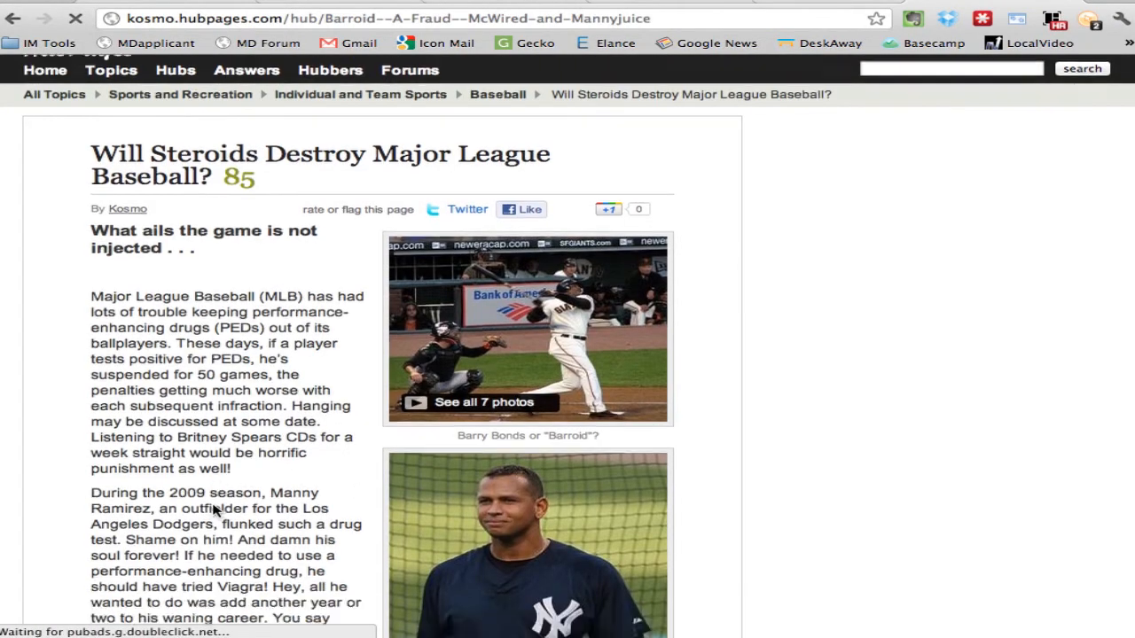
pyautogui.scroll(-15, 218, 510)
pyautogui.scroll(-15, 218, 510)
pyautogui.scroll(10, 217, 509)
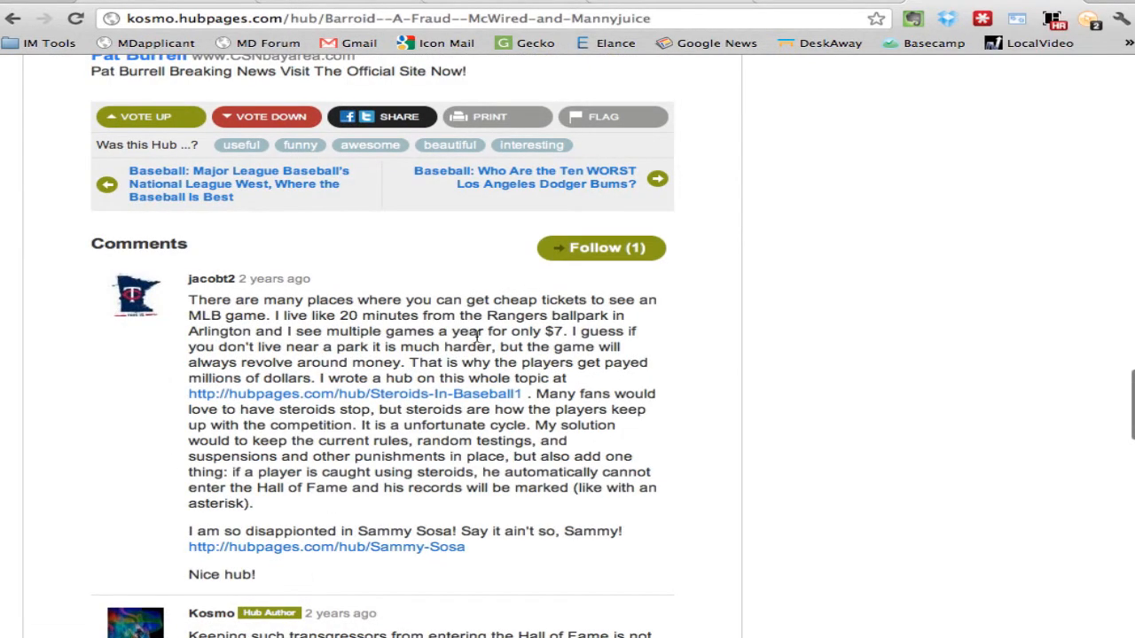
pyautogui.scroll(5, 476, 335)
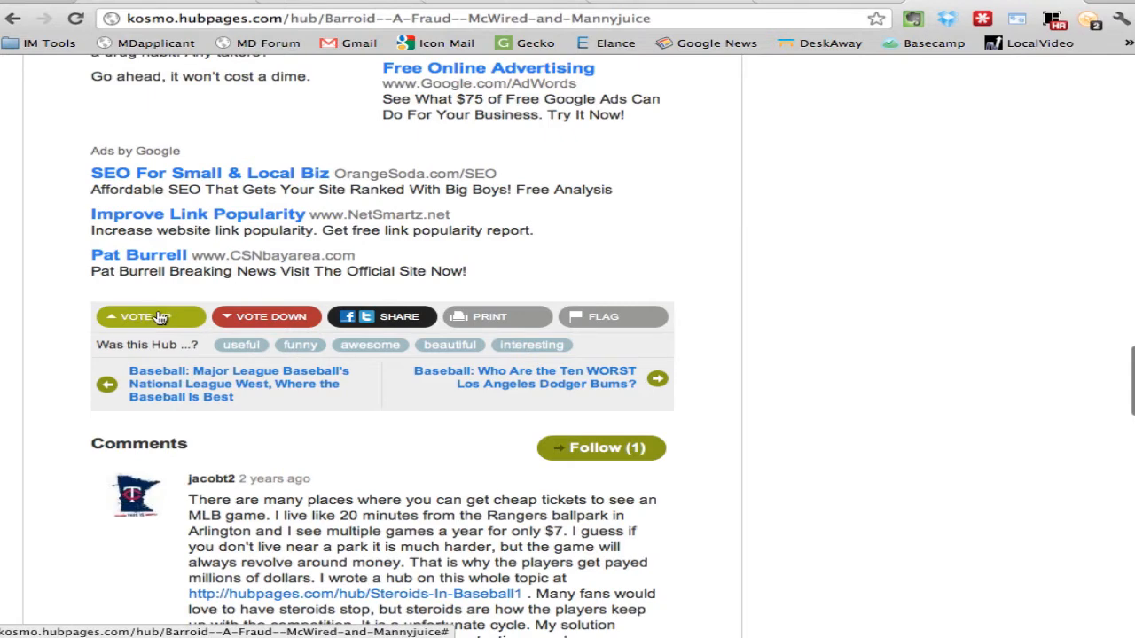
pyautogui.click(244, 348)
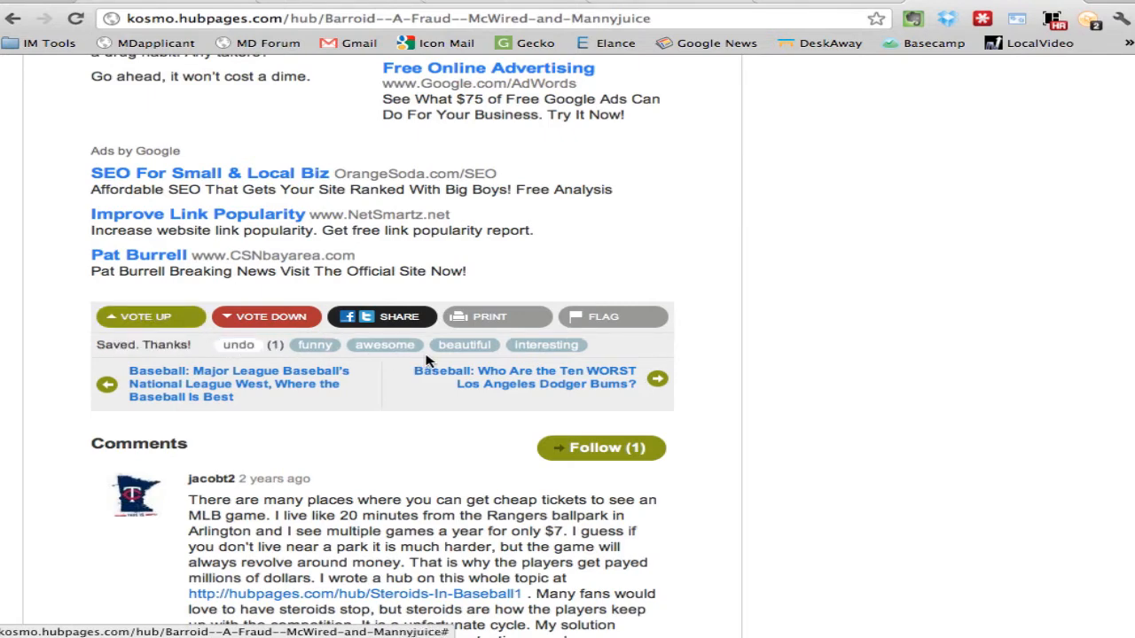
pyautogui.click(319, 347)
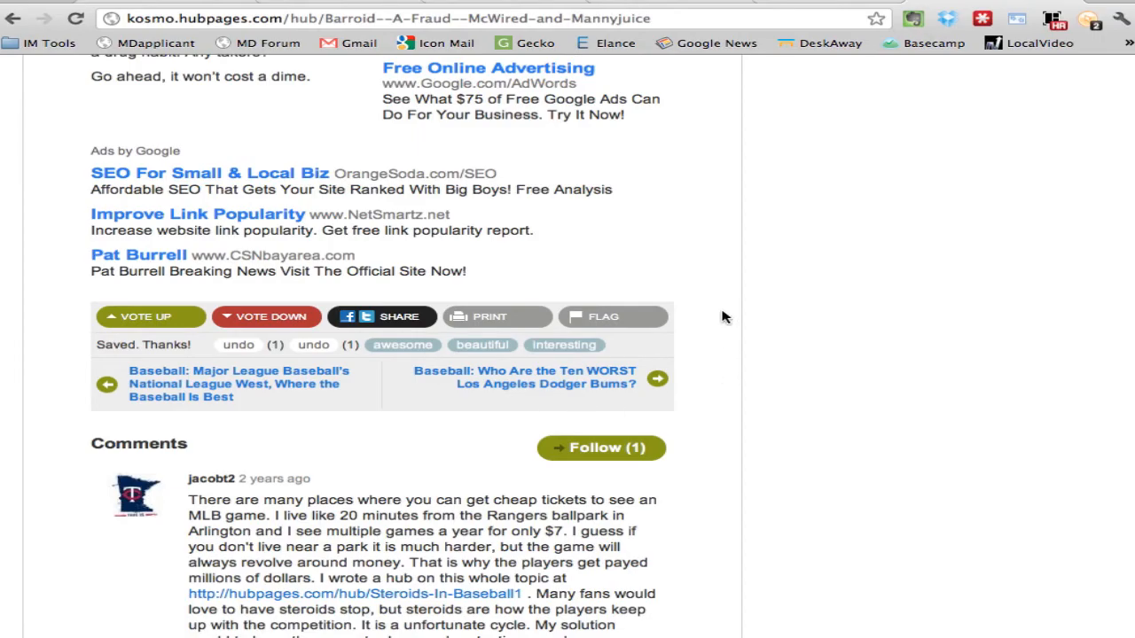
pyautogui.scroll(-15, 726, 317)
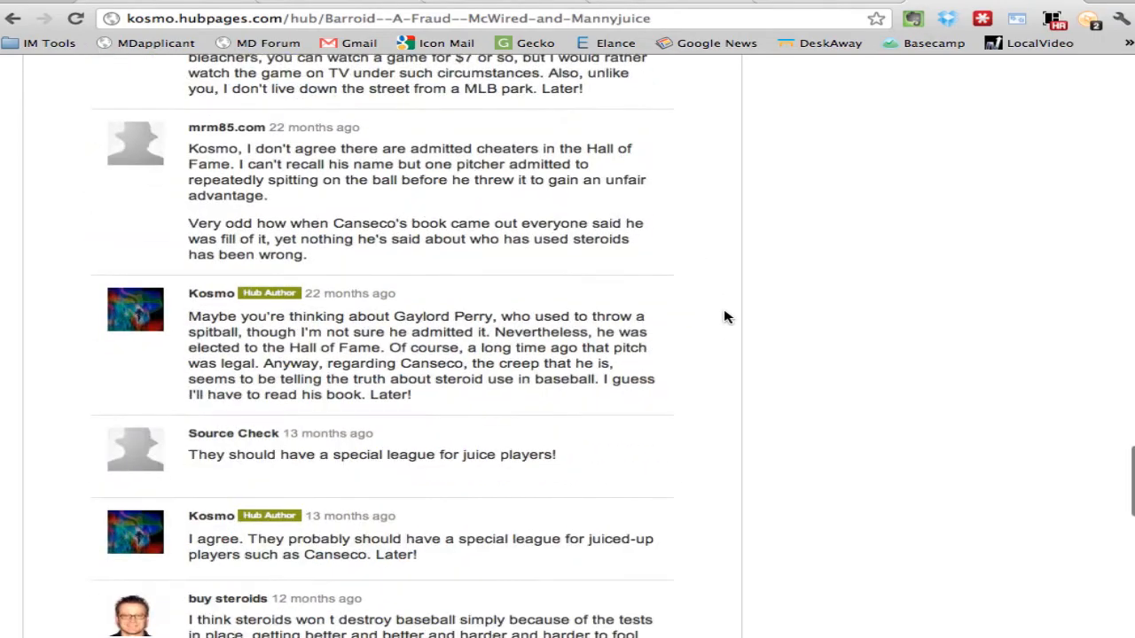
pyautogui.scroll(20, 726, 318)
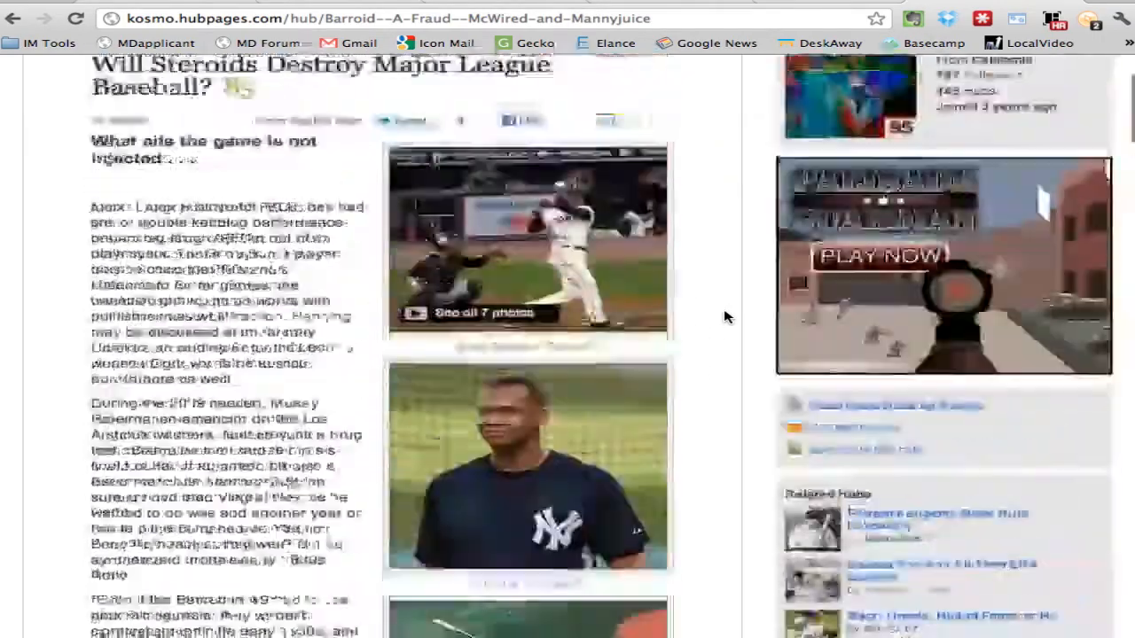